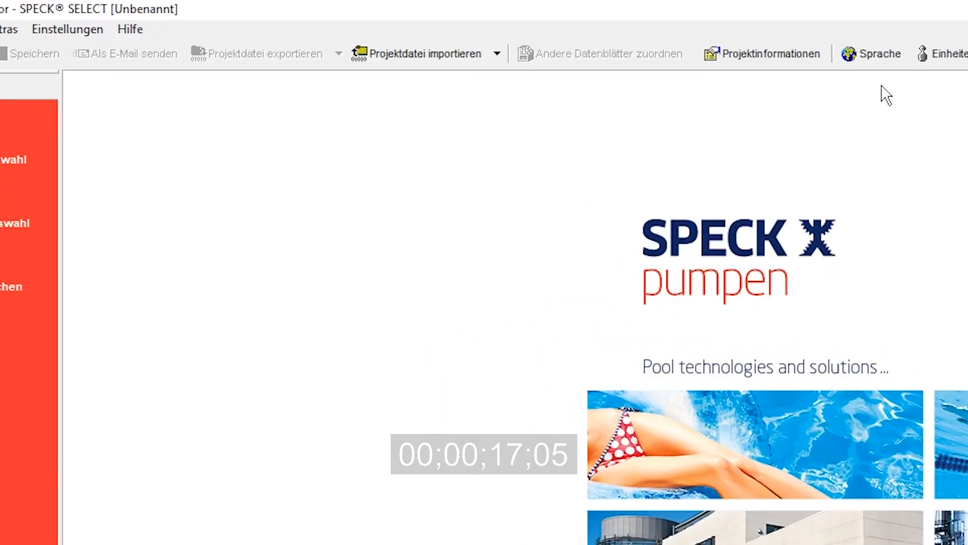
- Set the program language to GERMAN
left_click(880, 55)
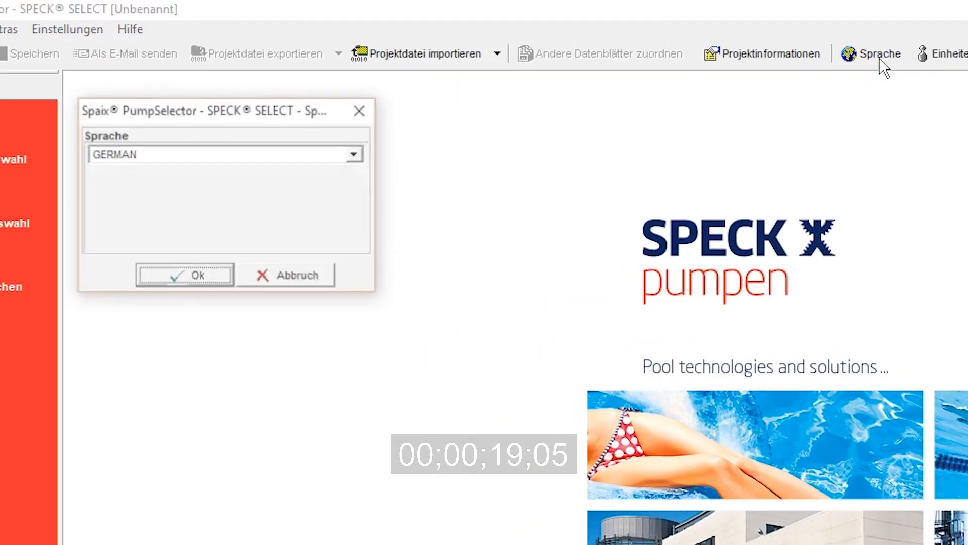
left_click(356, 154)
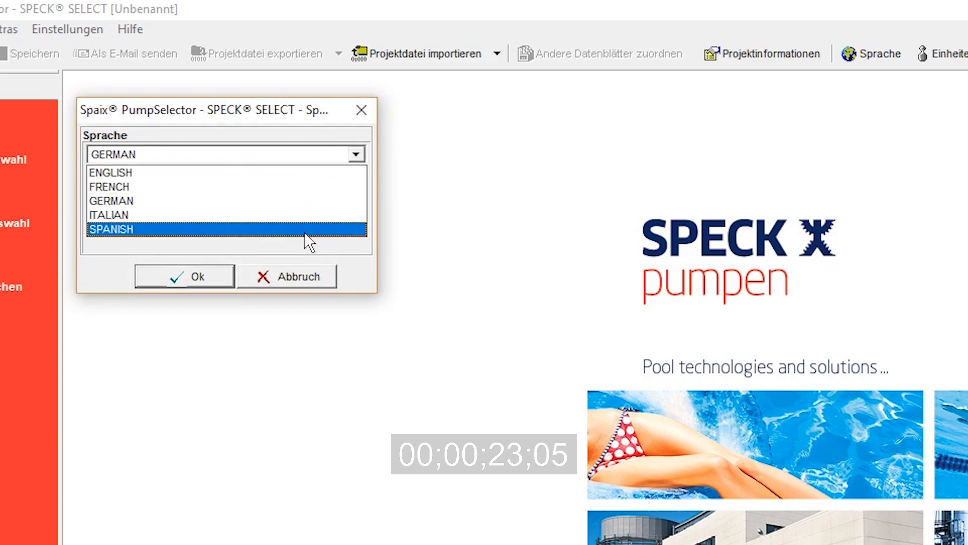
left_click(313, 201)
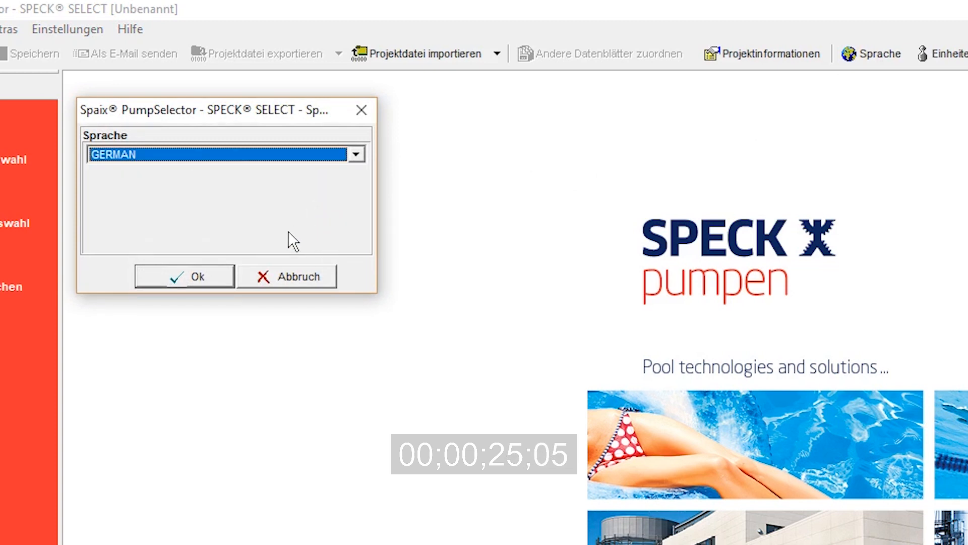
left_click(232, 275)
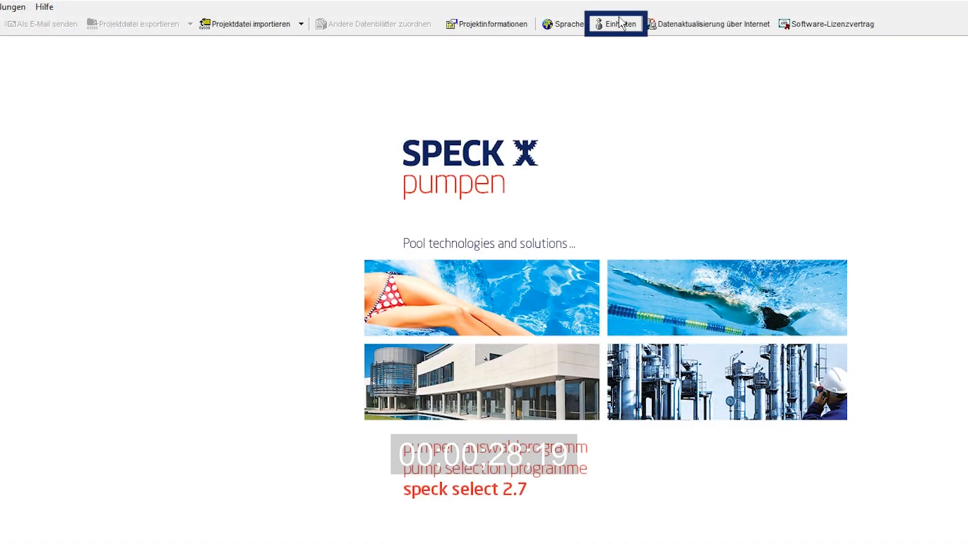
- Compare the US-Maßeinheiten and Benutzerdefiniert unit types and set the units to SI-Einheiten
left_click(620, 23)
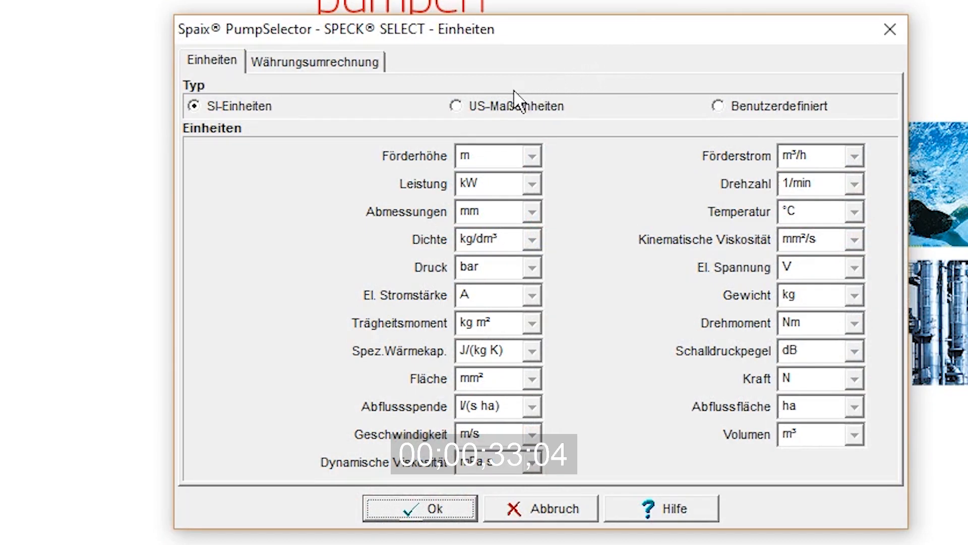
left_click(493, 107)
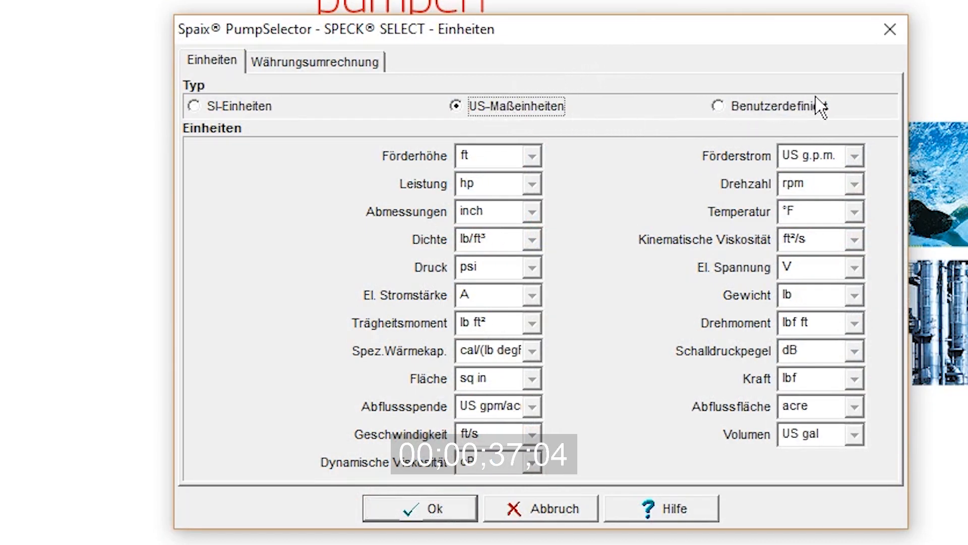
left_click(823, 107)
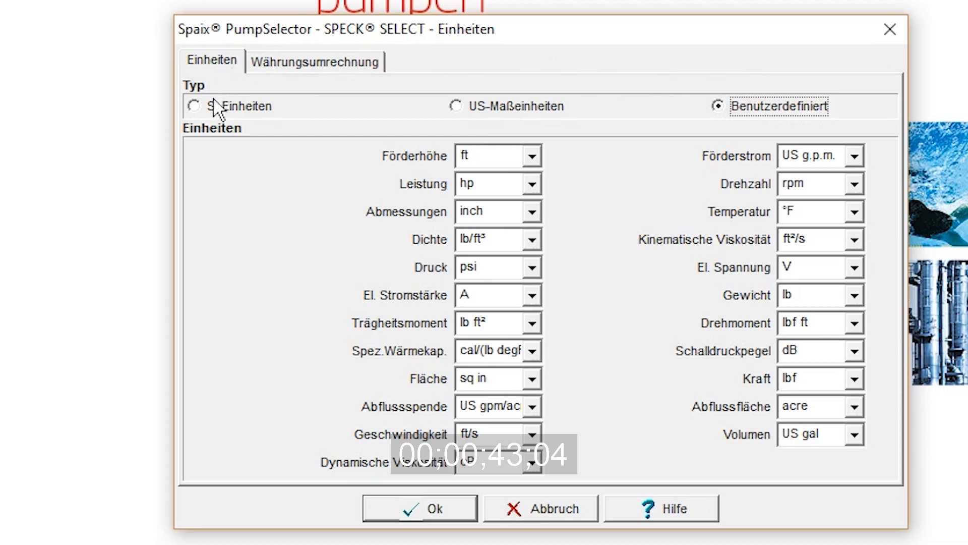
left_click(215, 114)
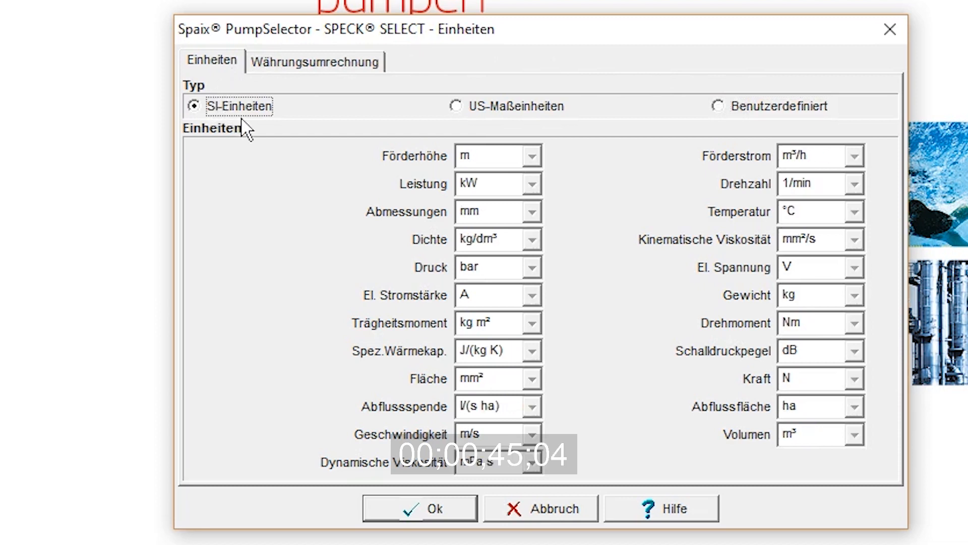
left_click(436, 509)
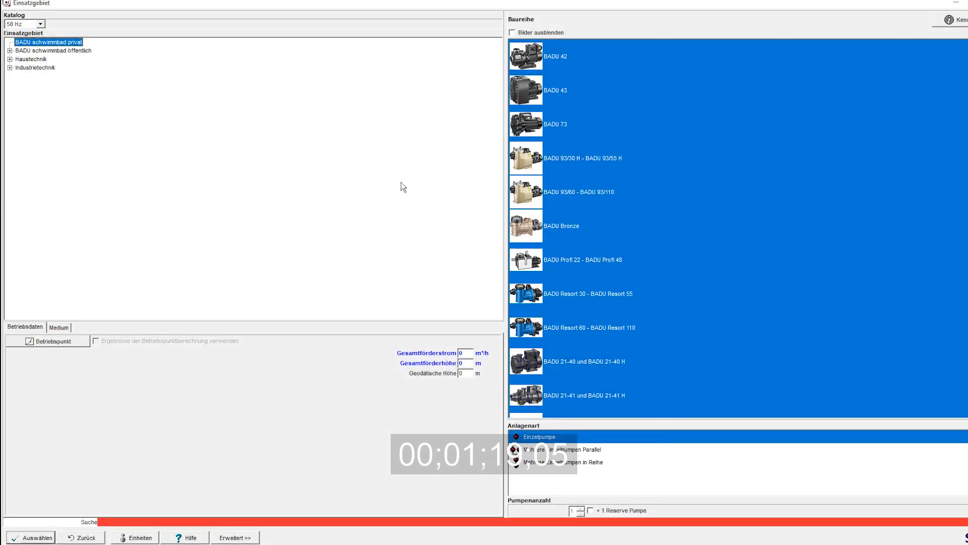
- Choose the 50 Hz catalogue and view the pump series for BADU schwimmbad privat, BADU schwimmbad öffentlich, Haustechnik and Industrietechnik
left_click(40, 24)
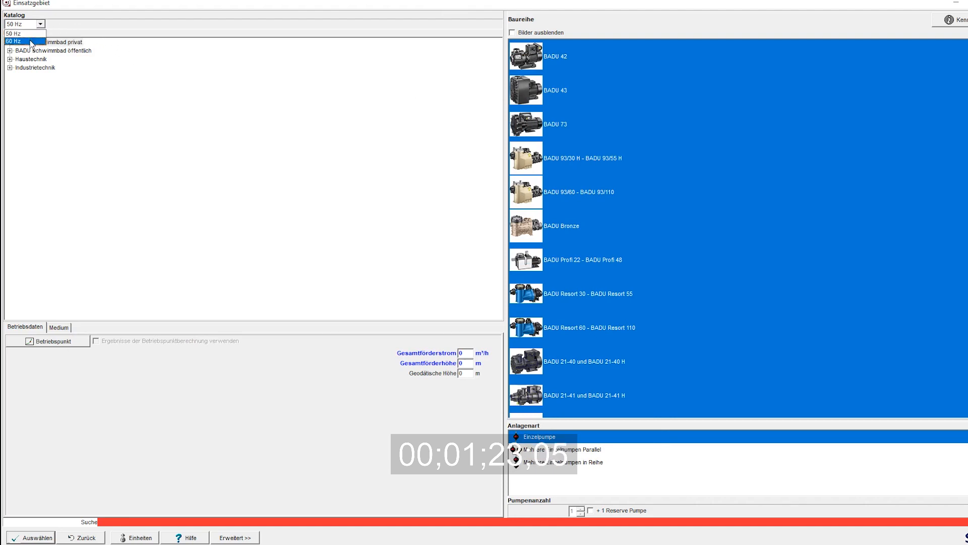
left_click(41, 34)
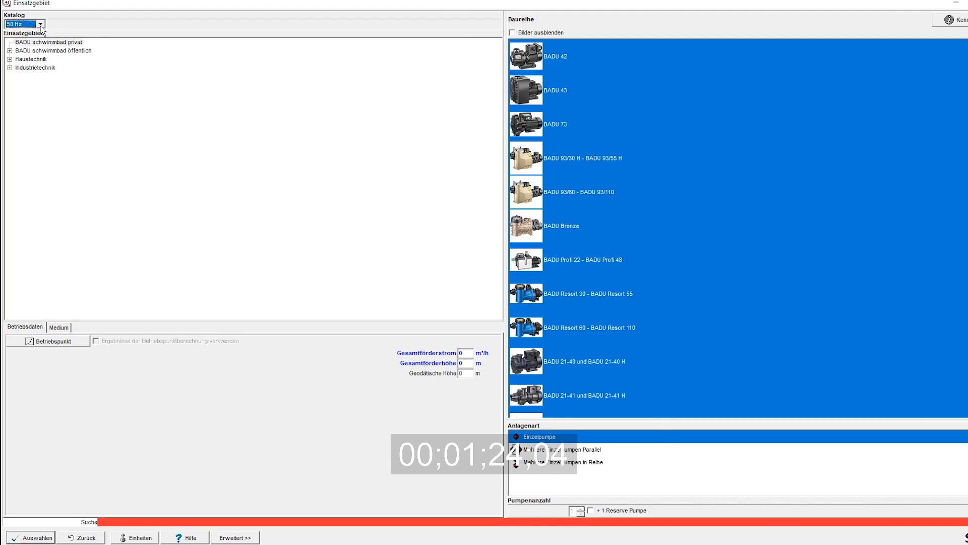
left_click(81, 43)
left_click(88, 51)
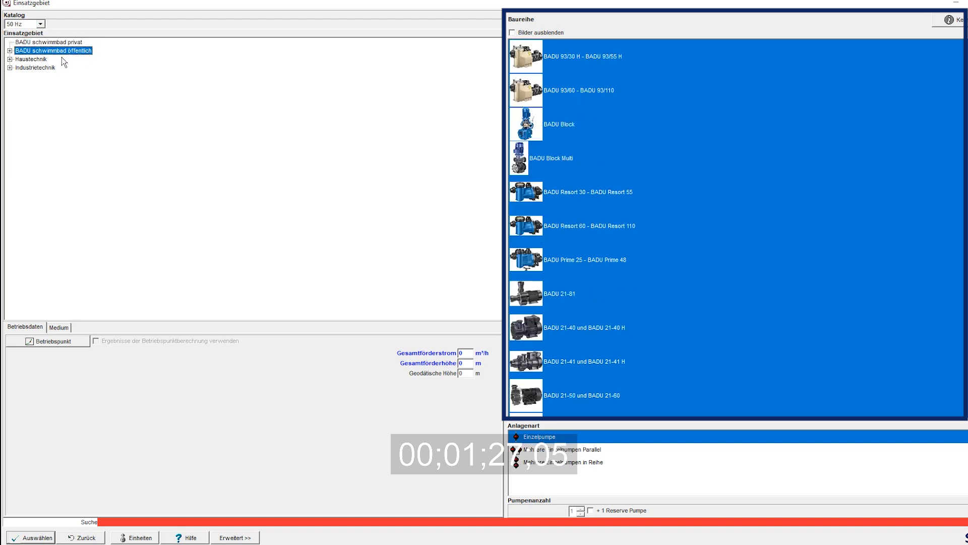
left_click(44, 59)
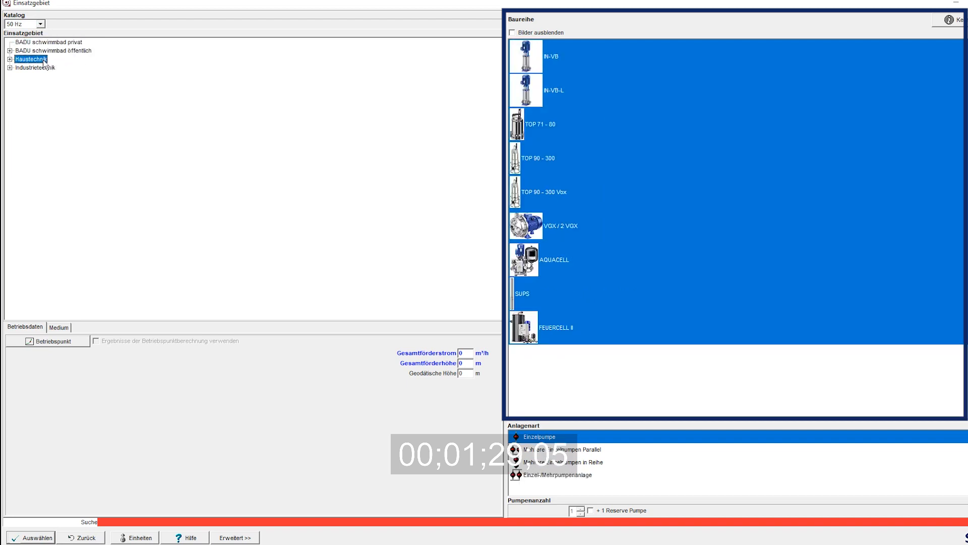
left_click(53, 68)
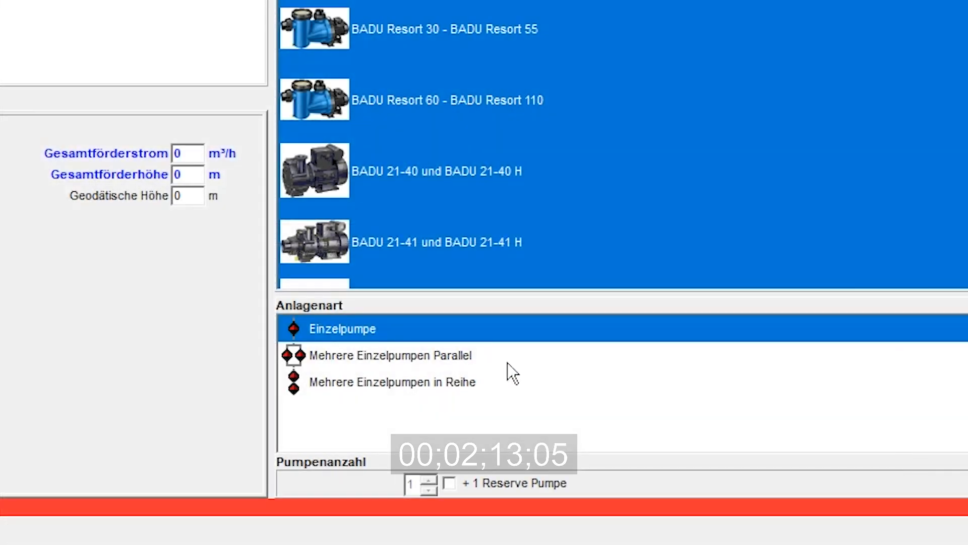
- Try the parallel and series multi-pump arrangements, raise the series pump count to 4 and back to 2, and return to Einzelpumpe
left_click(580, 362)
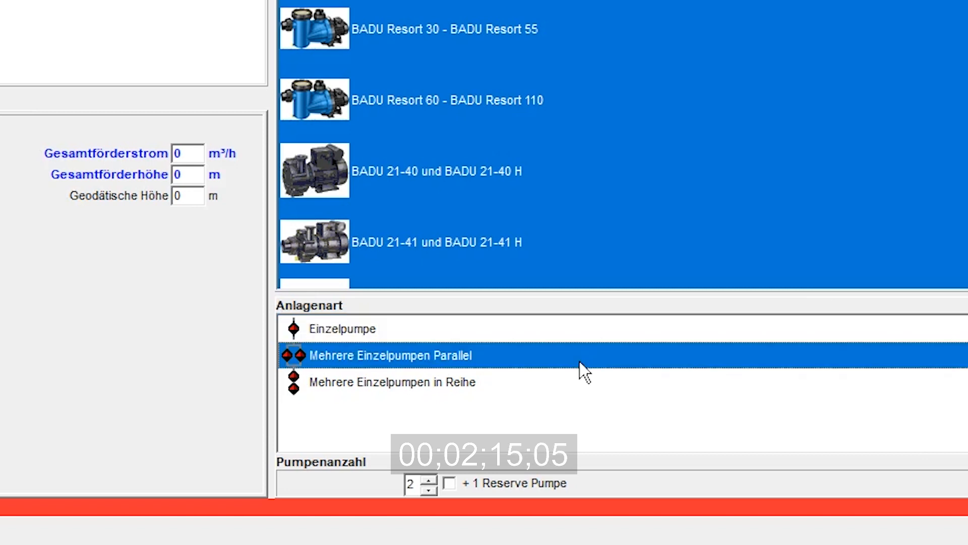
left_click(543, 390)
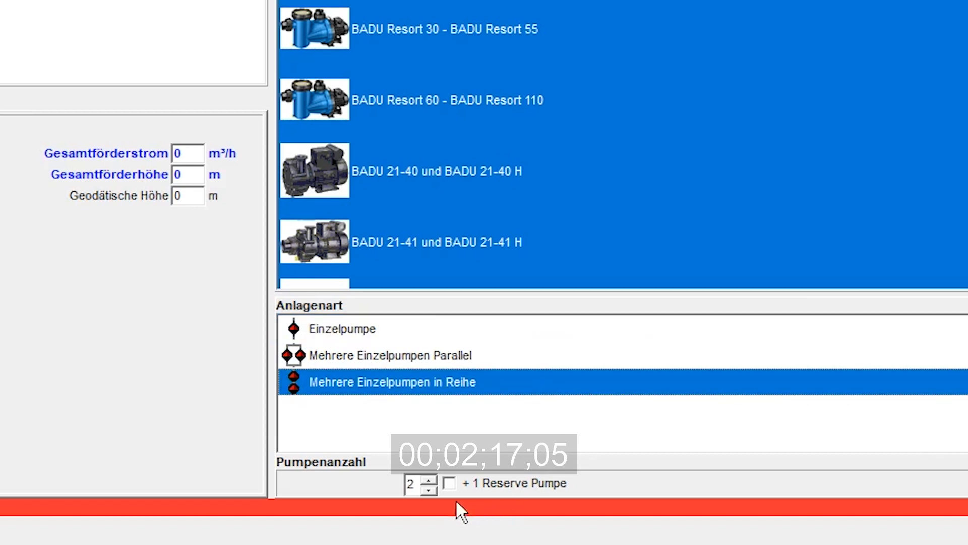
left_click(428, 478)
left_click(429, 478)
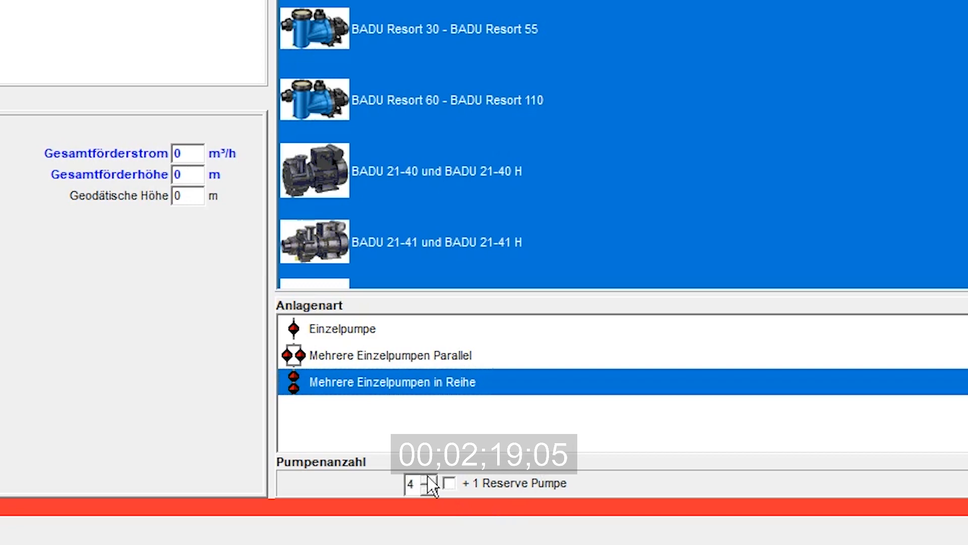
left_click(429, 489)
left_click(428, 489)
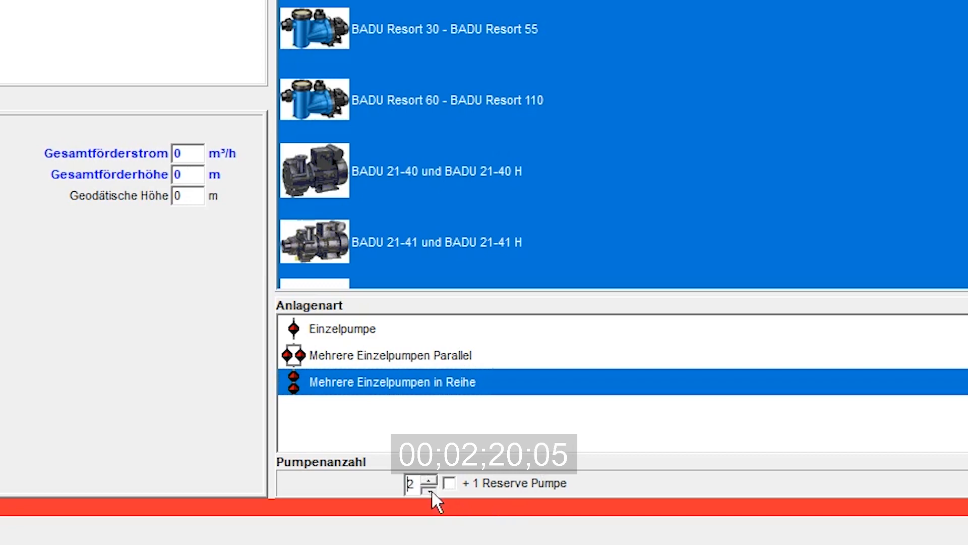
left_click(533, 334)
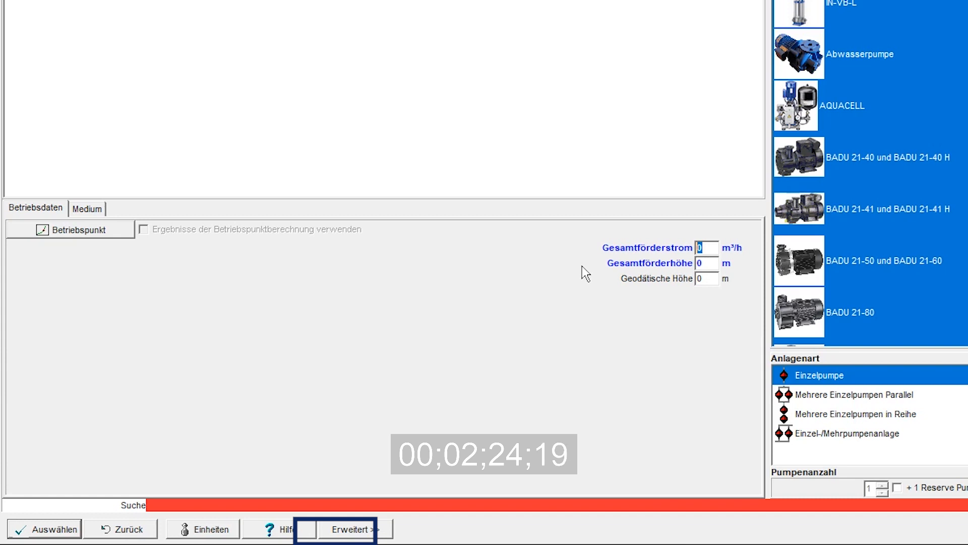
- Set the Gesamtförderstrom to 60 m³/h and the Gesamtförderhöhe to 10 m, and view the medium data
type("60")
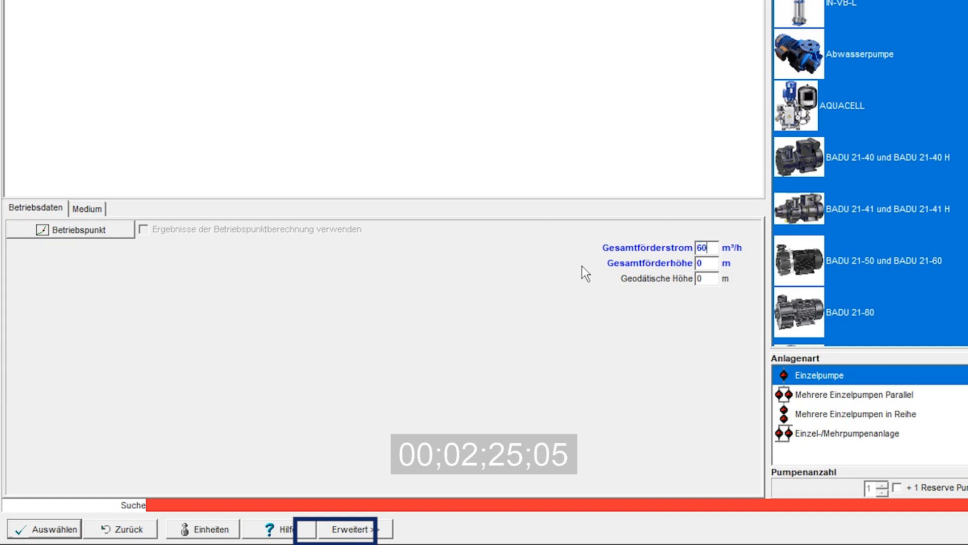
key("Tab")
type("10")
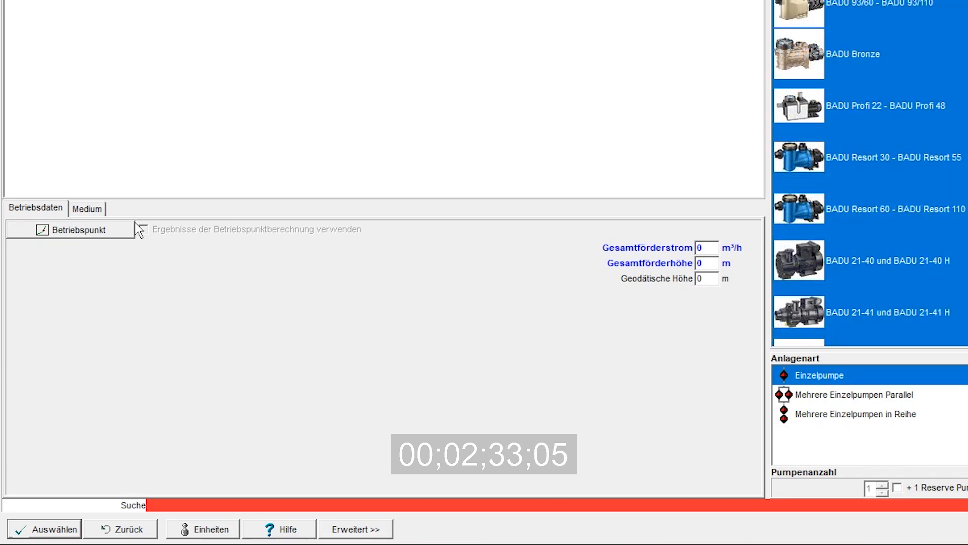
left_click(87, 208)
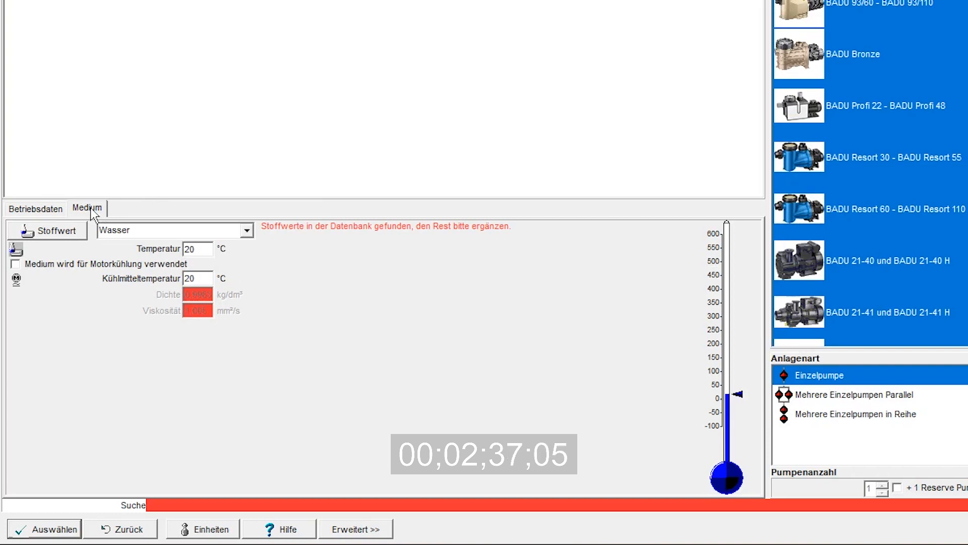
left_click(44, 211)
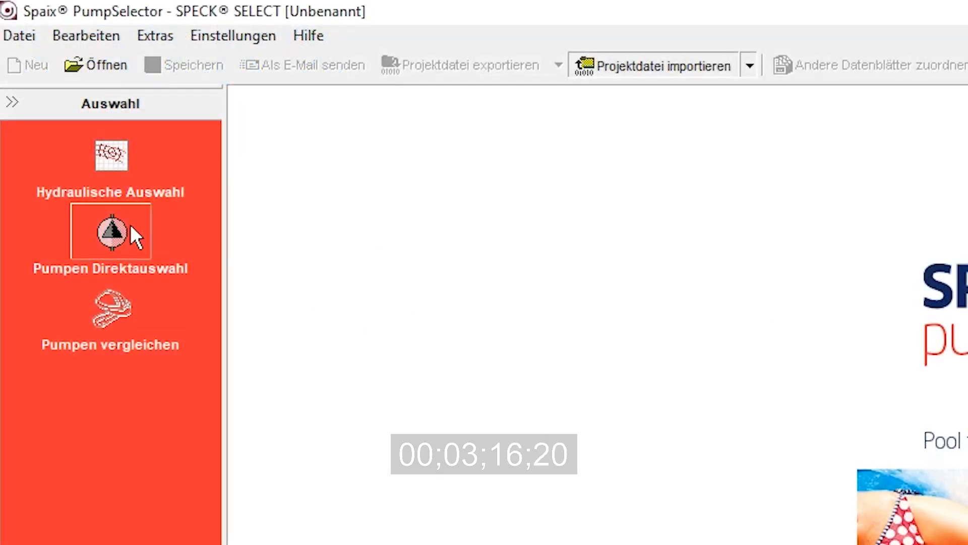
- Open the direct pump selection and look through the list of available pump series
left_click(130, 226)
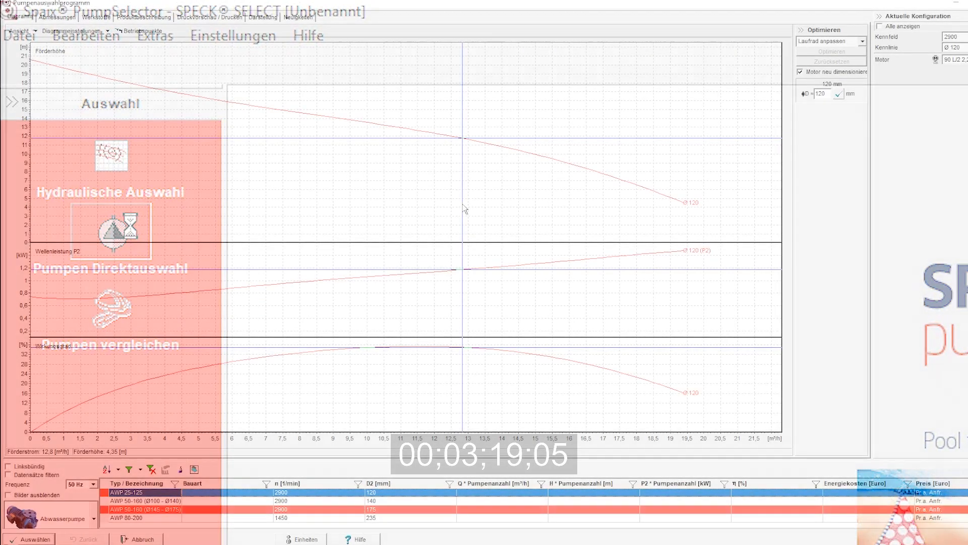
left_click(94, 518)
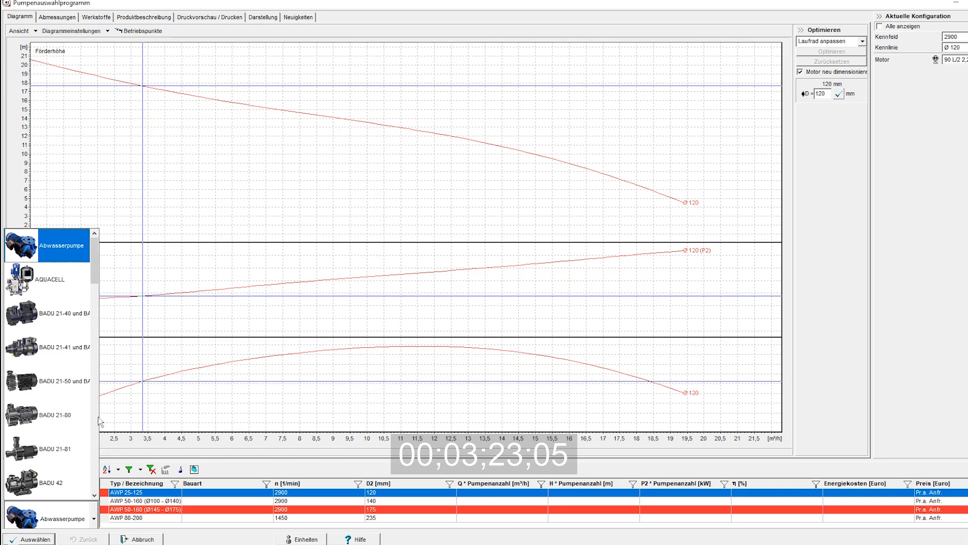
left_click_drag(95, 251, 102, 490)
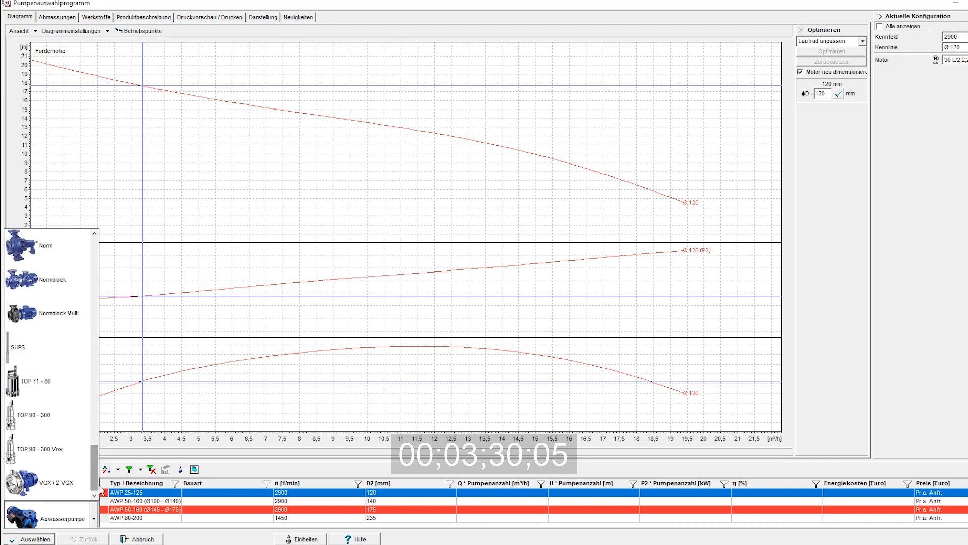
left_click(93, 519)
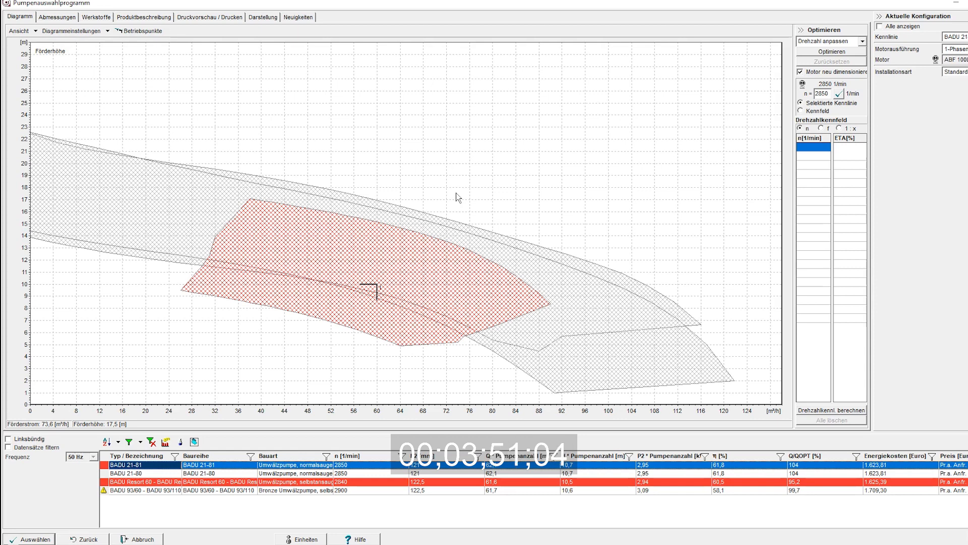
- Turn the Linksbündig layout on and off again, and resize the diagram, optimisation and pump list areas
left_click(30, 437)
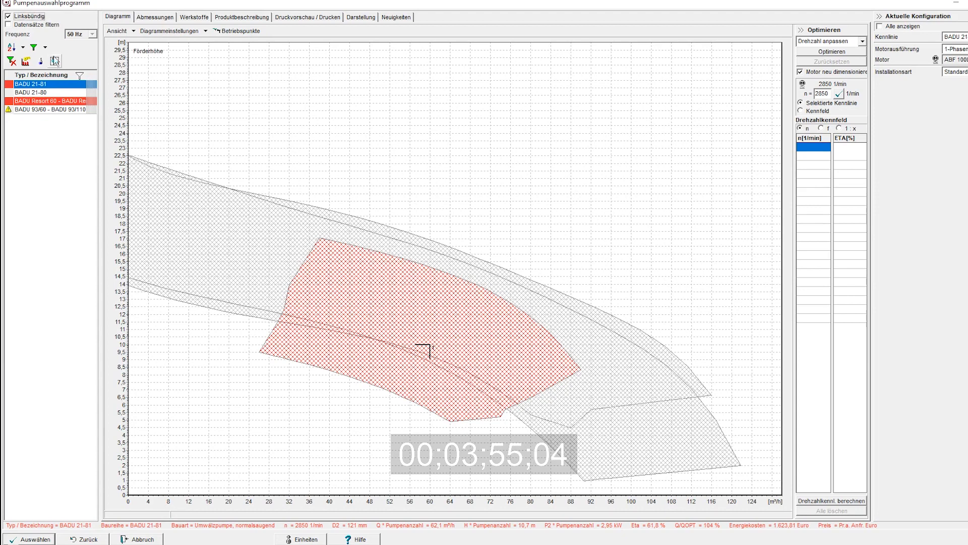
left_click(37, 18)
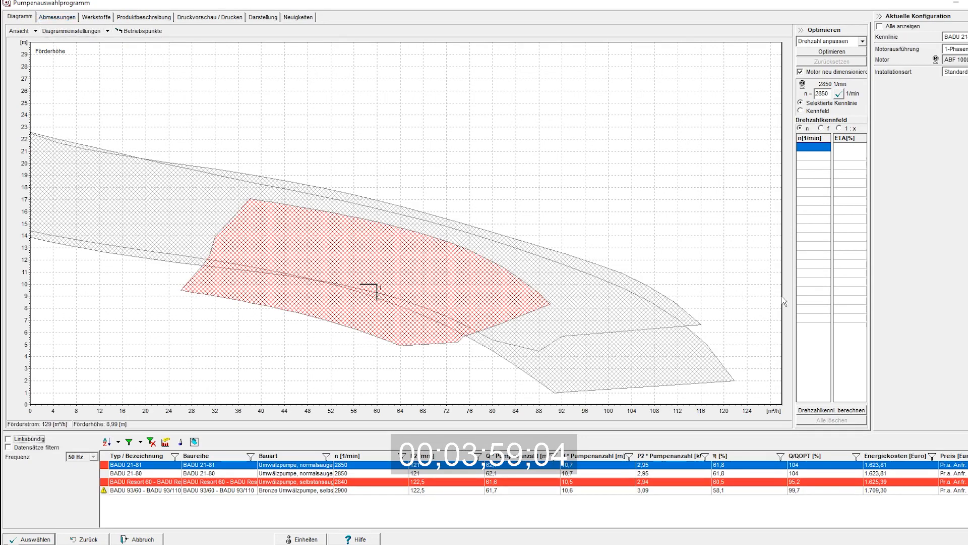
left_click_drag(793, 294, 682, 300)
left_click_drag(574, 432, 574, 457)
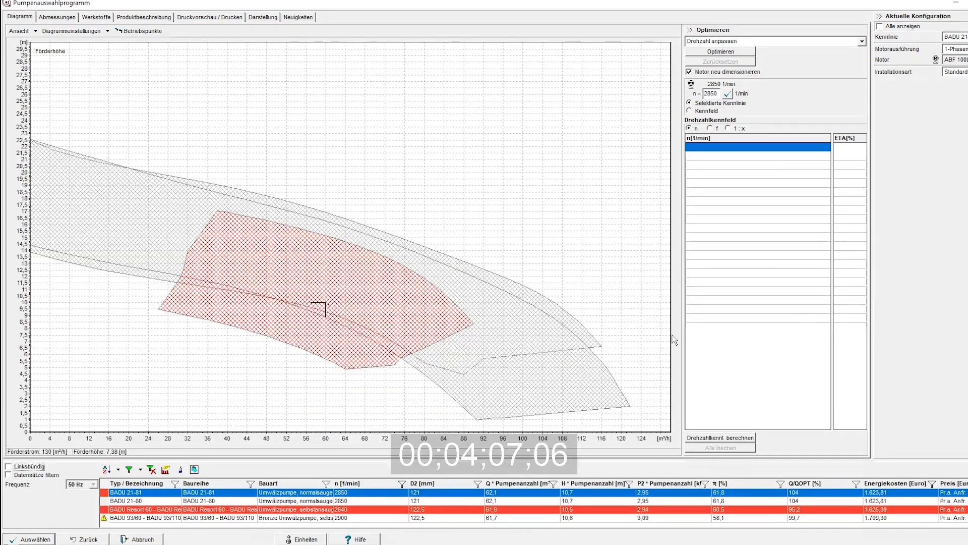
left_click_drag(683, 327, 767, 336)
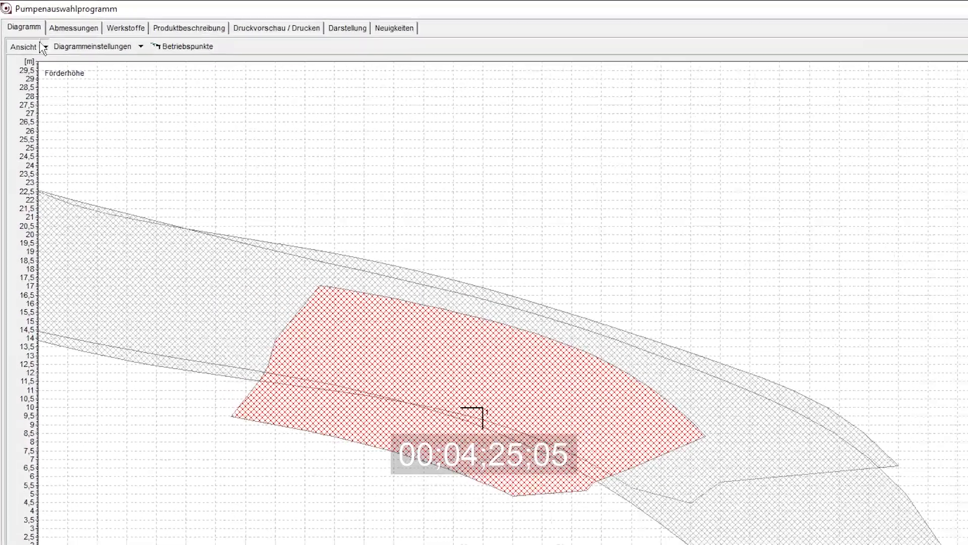
- Compare all suitable pumps in the Vorschau Einzelkennlinien and Gewählte Kennlinie von jeder Hydraulik diagram views
left_click(35, 31)
left_click(48, 97)
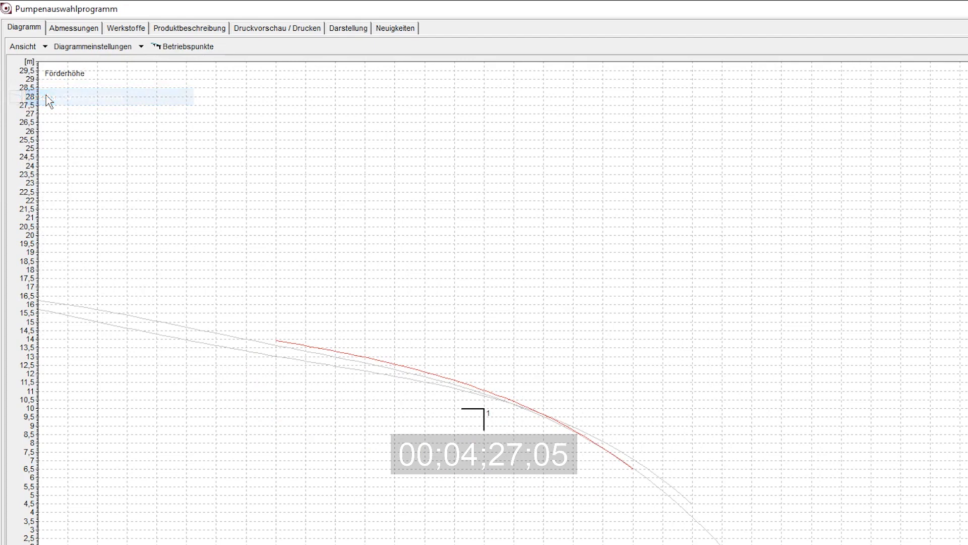
left_click(45, 46)
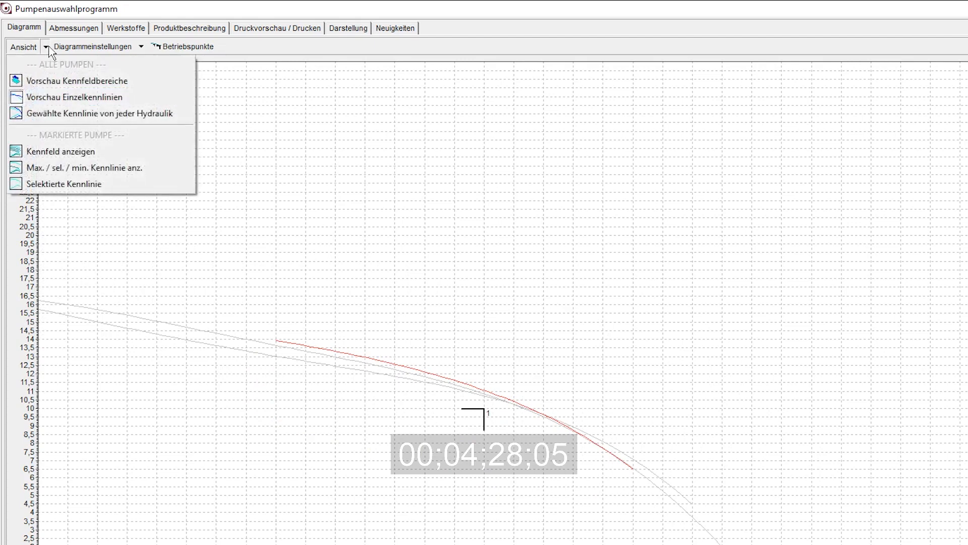
left_click(100, 114)
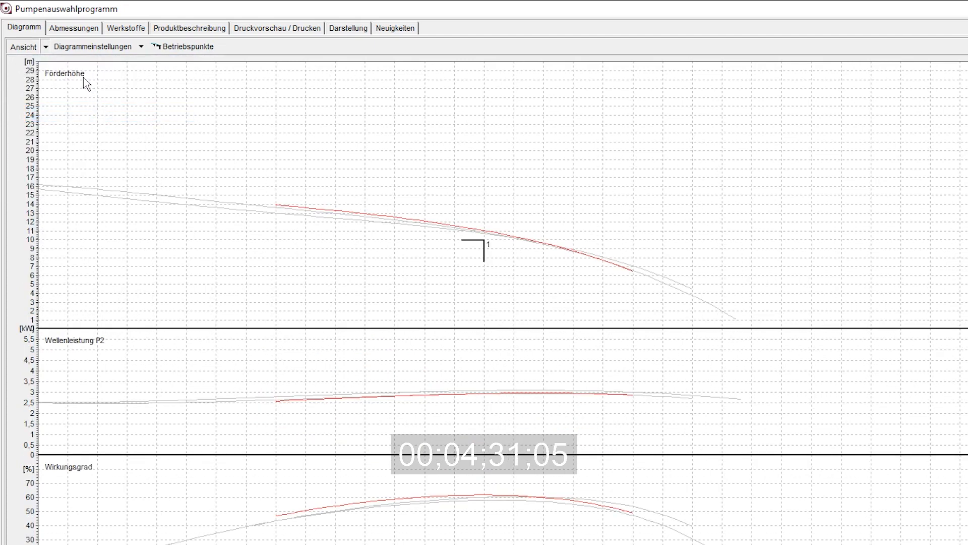
- View the marked pump's diagram as Kennfeld, as Max. / sel. / min. Kennlinie, and as Selektierte Kennlinie
left_click(46, 47)
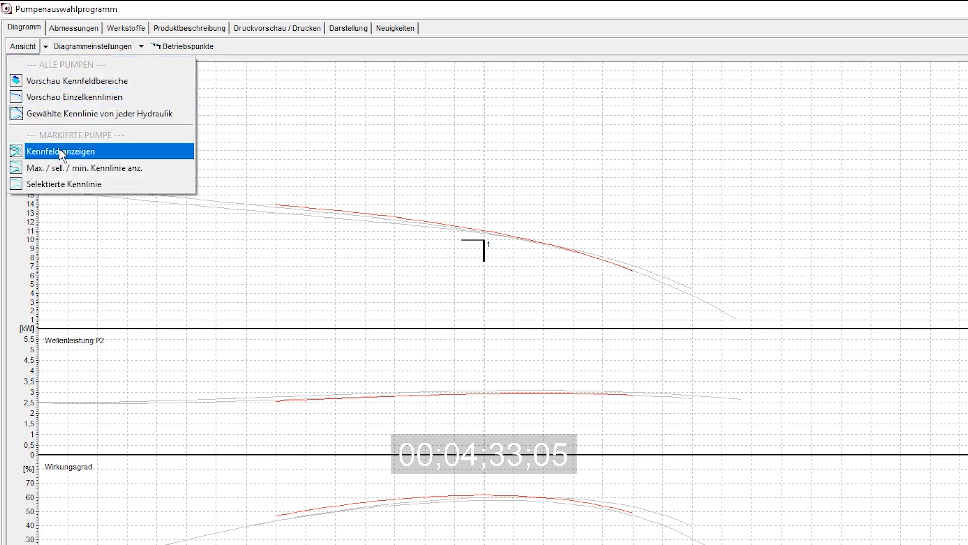
left_click(101, 153)
left_click(46, 47)
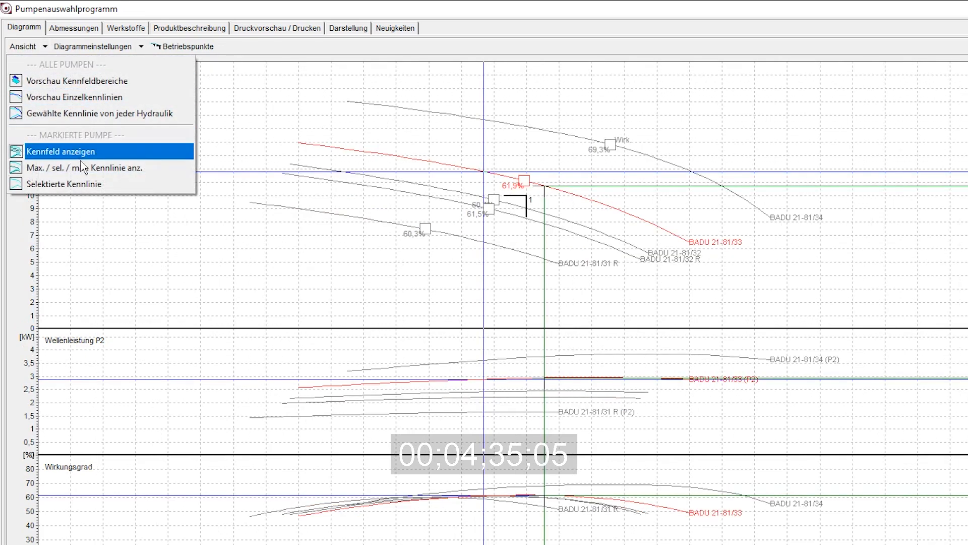
left_click(85, 168)
left_click(45, 47)
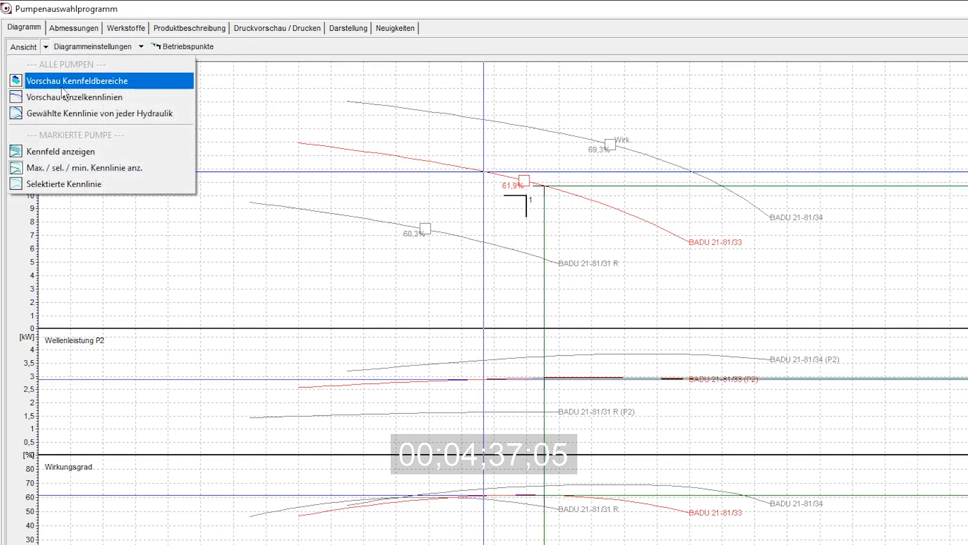
left_click(126, 184)
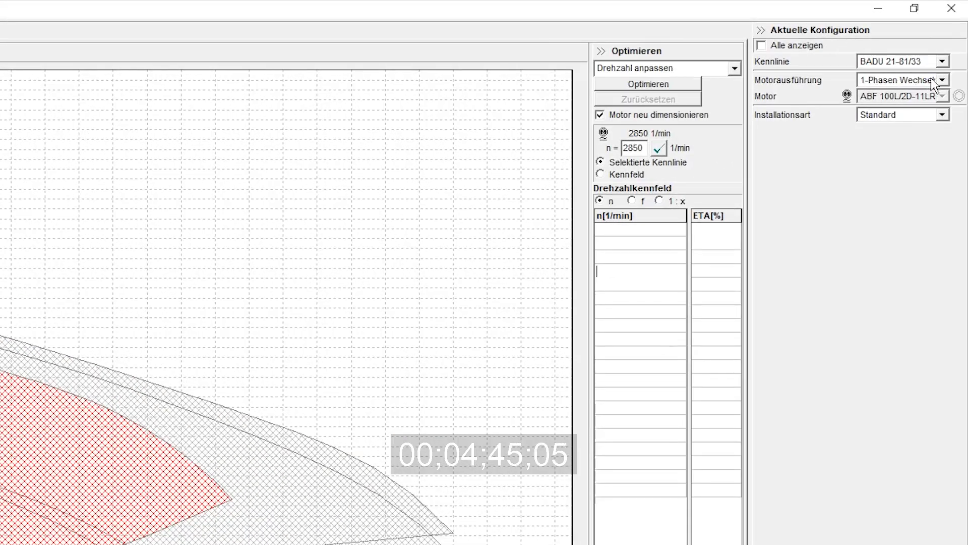
- Set the Motorausführung to 3-Phasen Drehstrom with a Nennspannung of 400 V, and view the Installationsart options
left_click(941, 80)
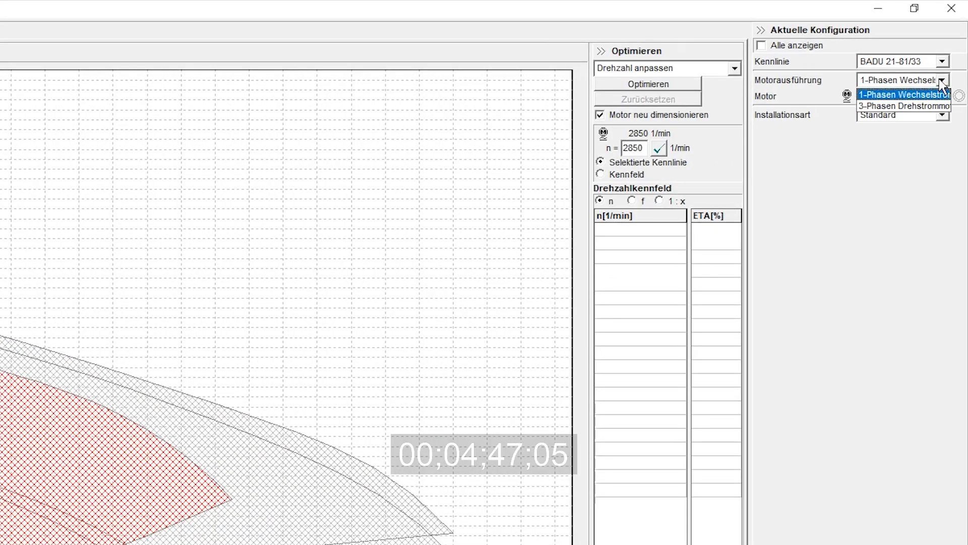
left_click(943, 106)
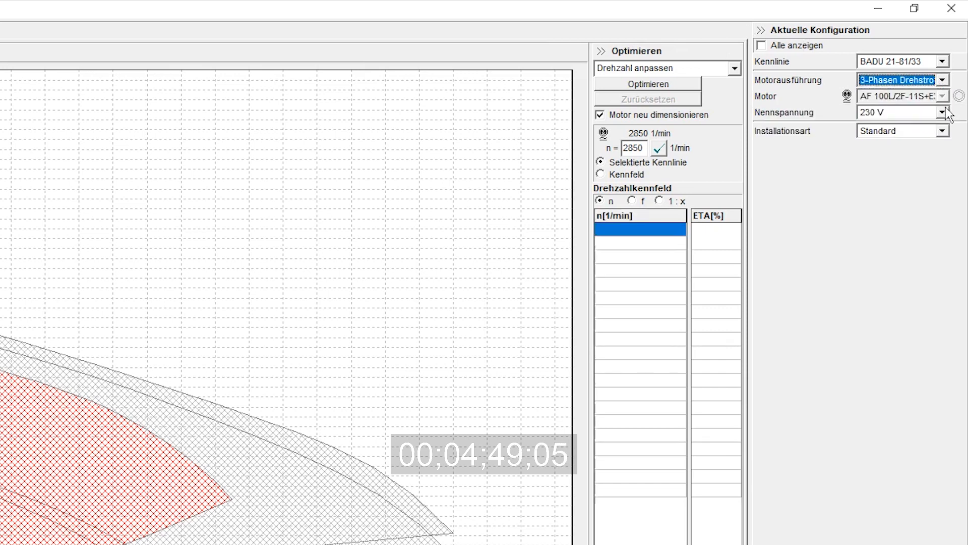
left_click(947, 110)
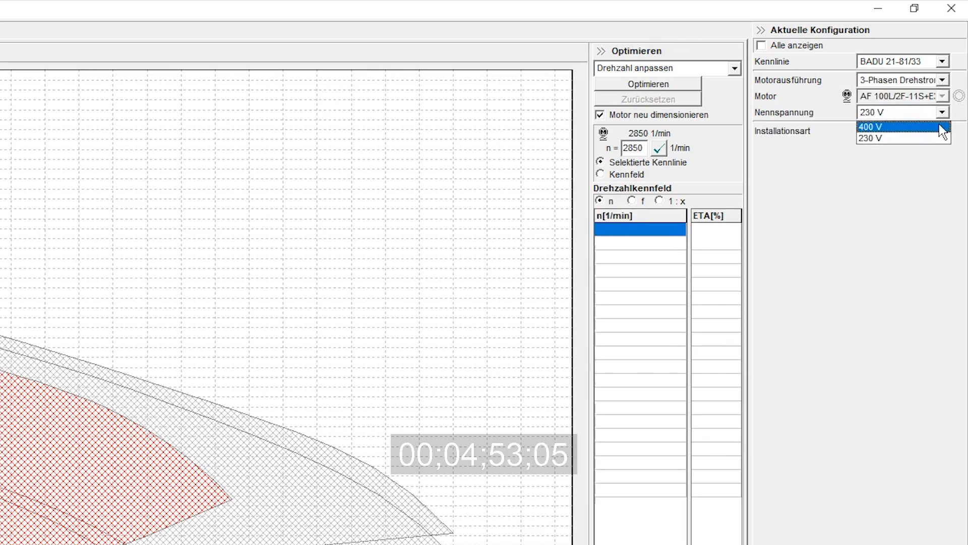
left_click(943, 127)
left_click(941, 132)
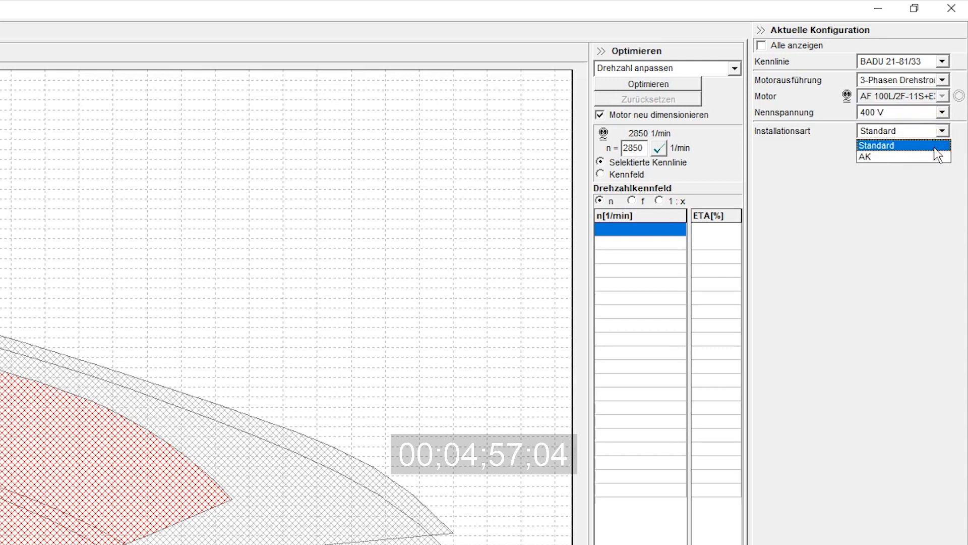
left_click(943, 134)
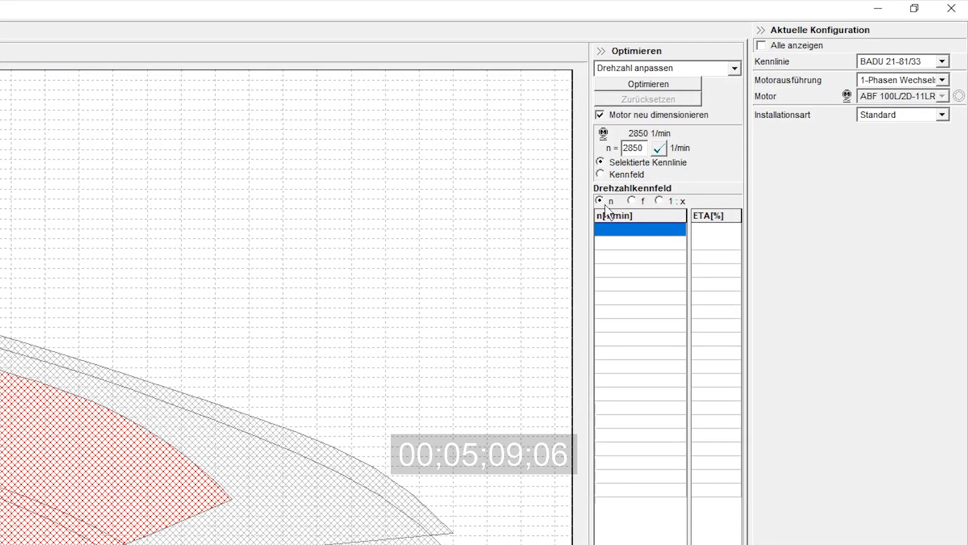
- Switch the Drehzahlkennfeld to frequency (f) and enter 50 Hz in its table
left_click(633, 201)
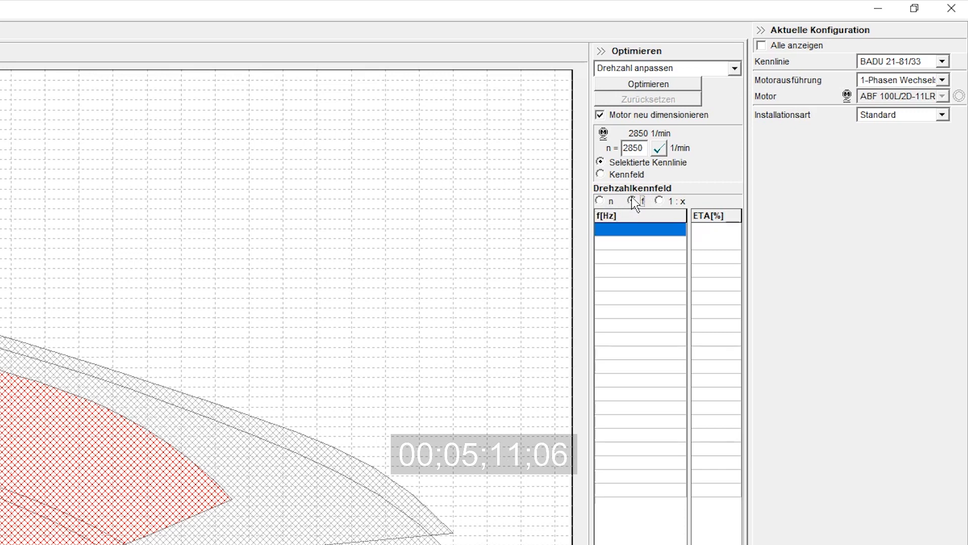
left_click(667, 231)
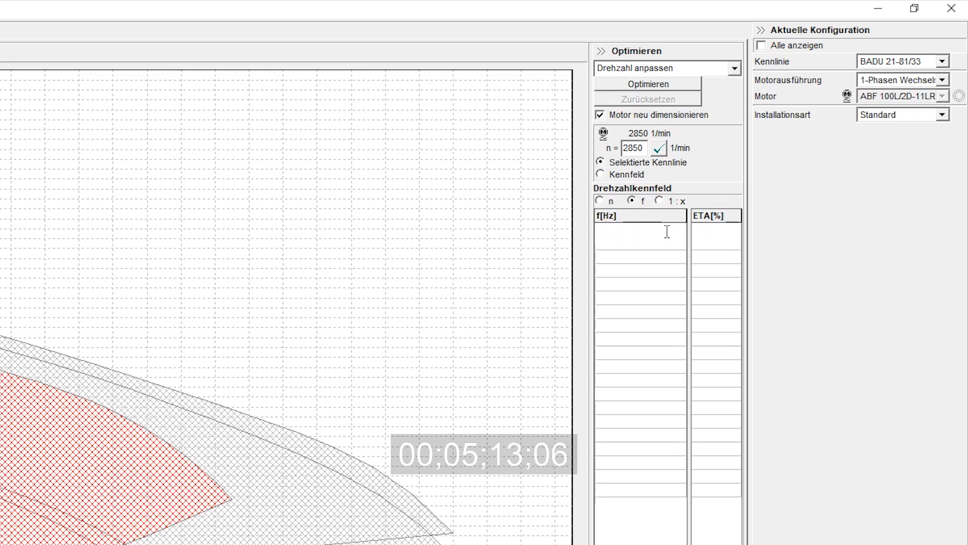
key("Return")
type("50")
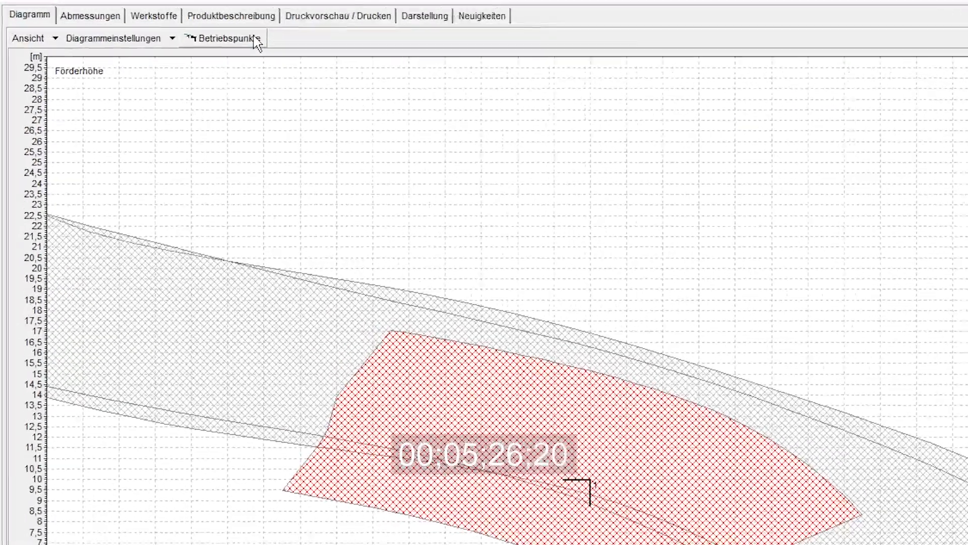
- Open the Betriebspunkte data and add another operating point with the Bezeichnung 2
left_click(160, 32)
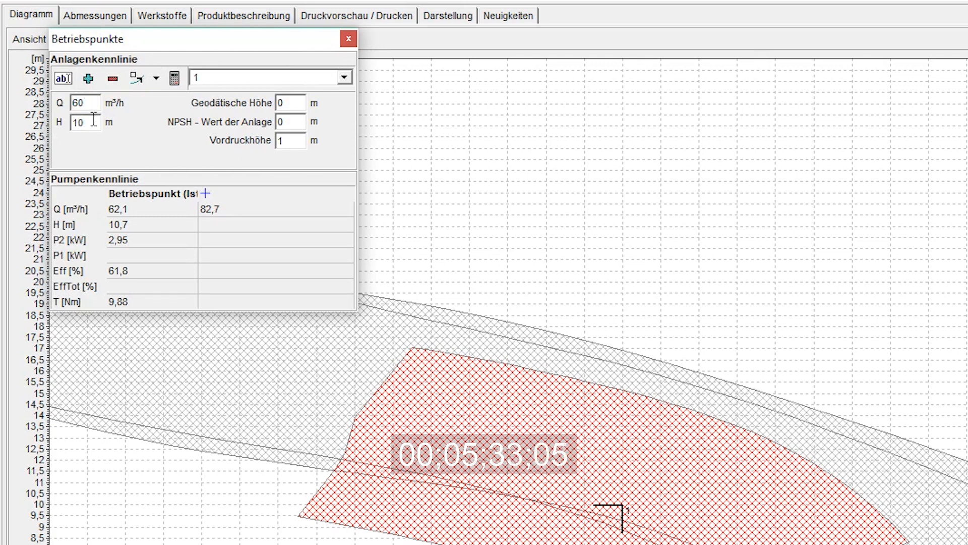
left_click(86, 81)
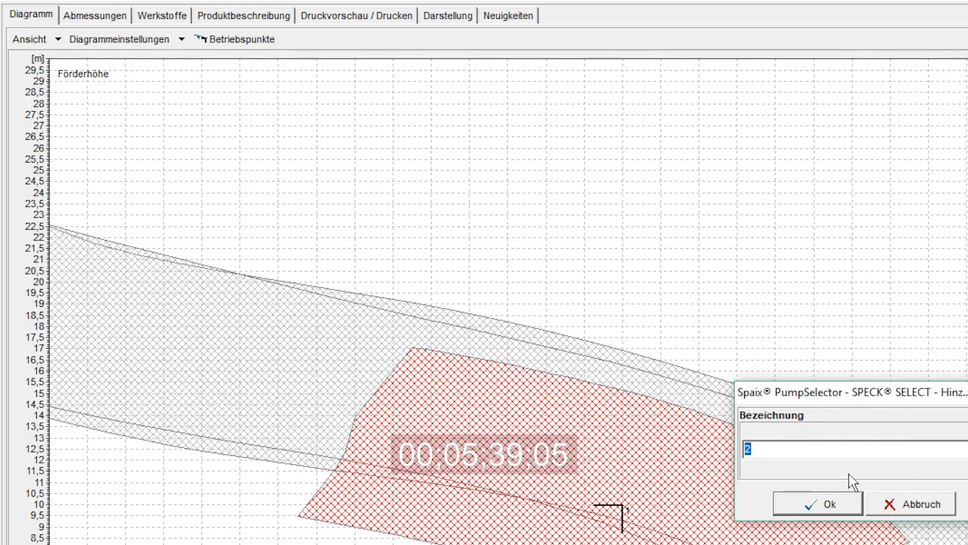
left_click(856, 505)
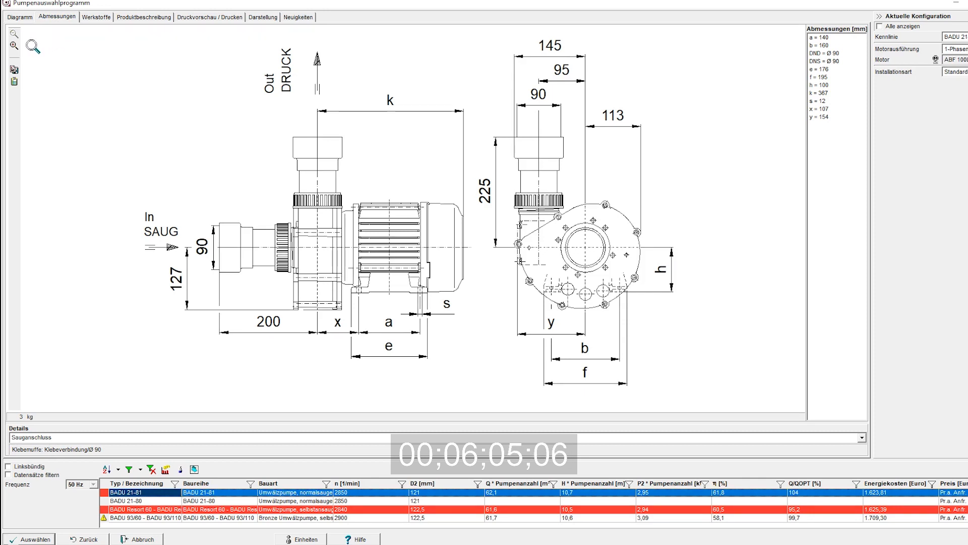
- Enlarge the BADU 21-81 dimension drawing by two levels and reduce it back to the full view
left_click(15, 46)
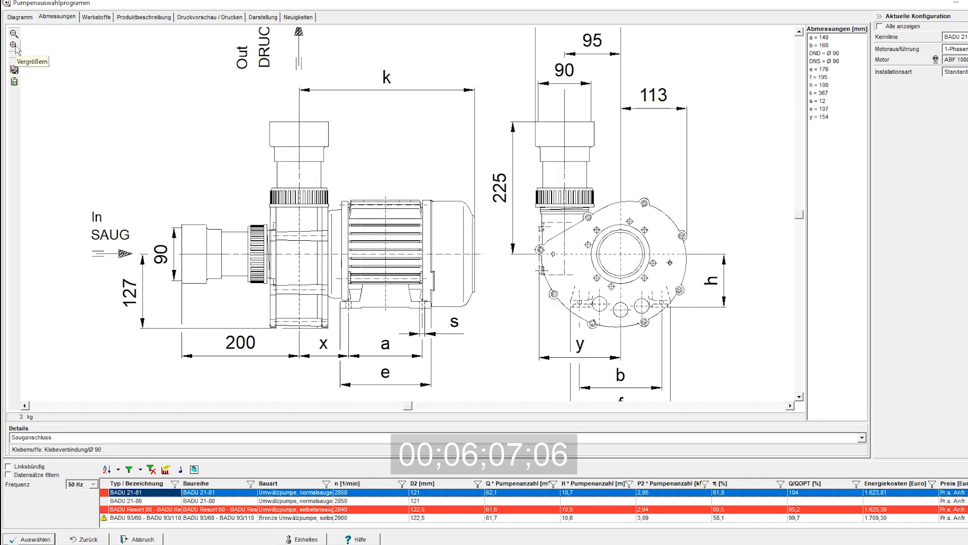
left_click(14, 46)
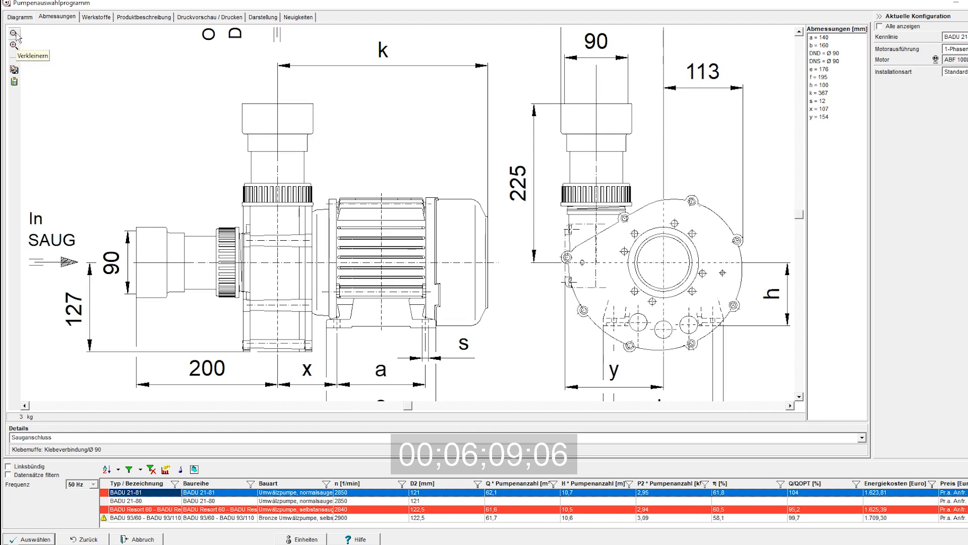
left_click(15, 34)
left_click(15, 33)
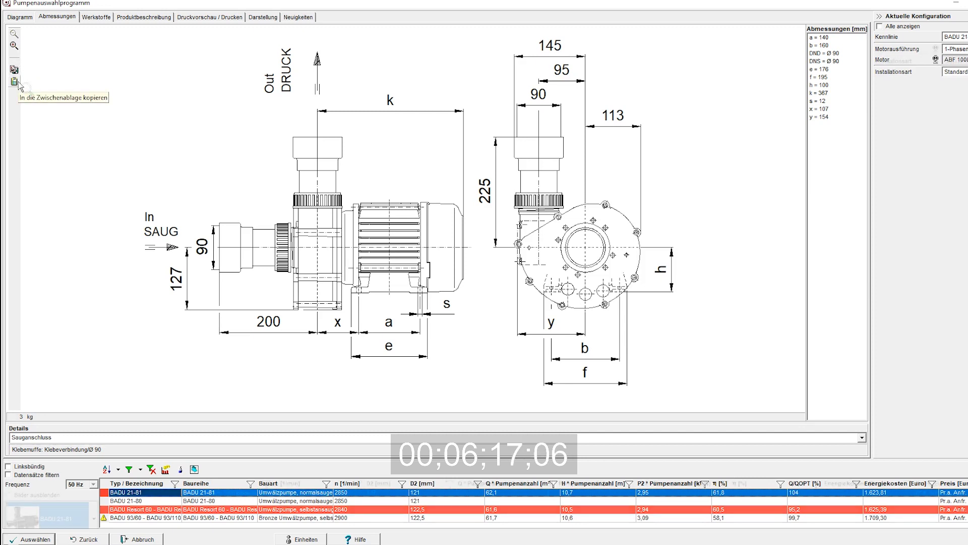
- Choose the IN-VB series and view the dimensions of the IN-VB 125-40-2, IN-VB 2-300 and IN-VB 10-210 pumps
left_click(89, 513)
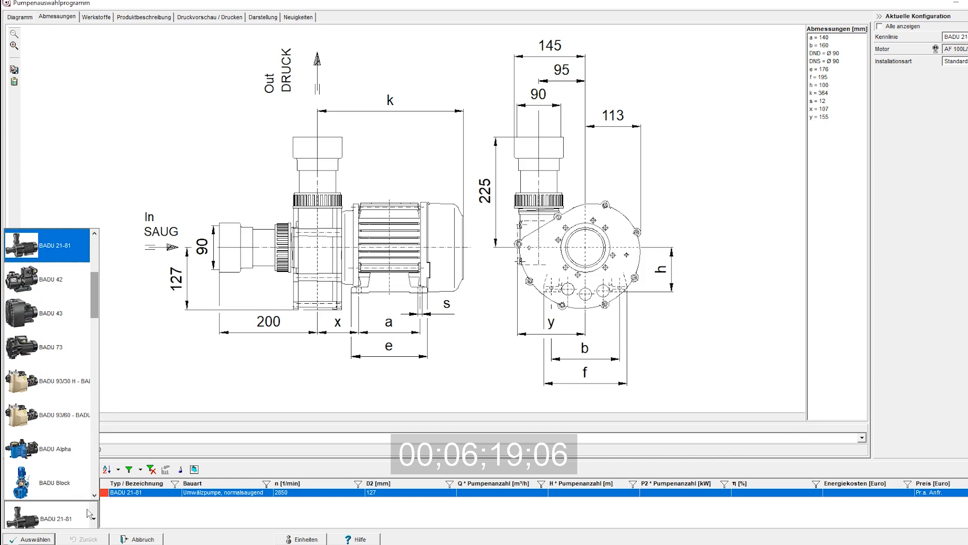
key("i")
left_click(89, 514)
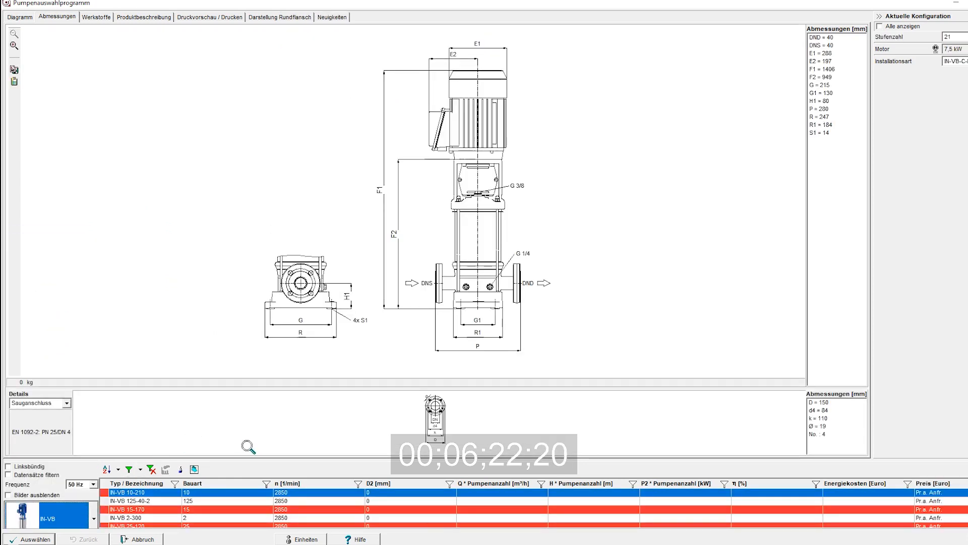
left_click(251, 501)
left_click(280, 517)
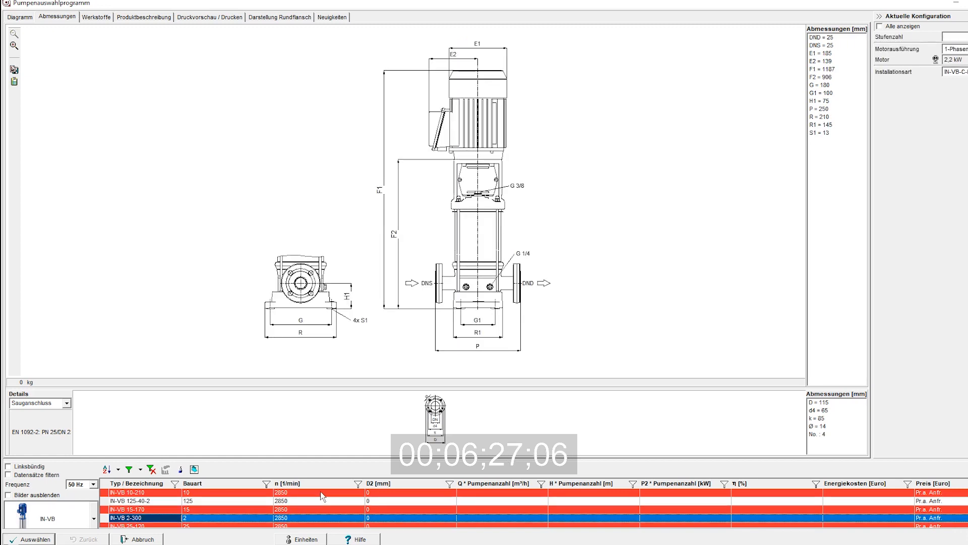
left_click(322, 492)
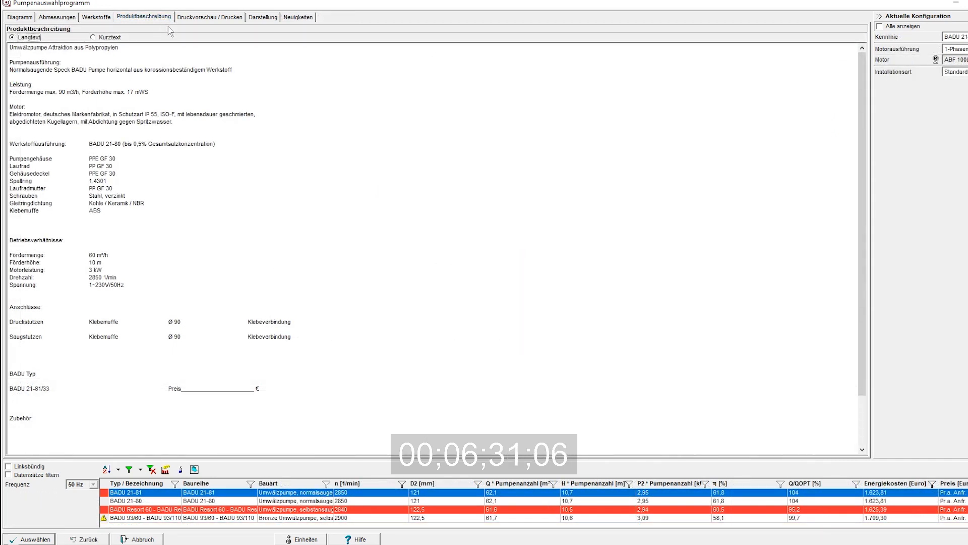
- Show the product description of the BADU 21-81/33 as Kurztext and return it to Langtext
left_click(115, 38)
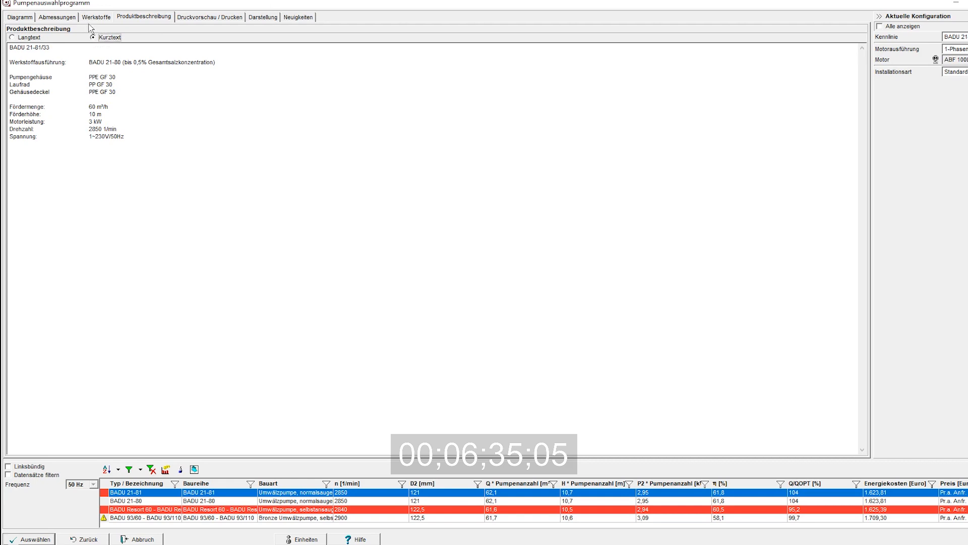
left_click(30, 39)
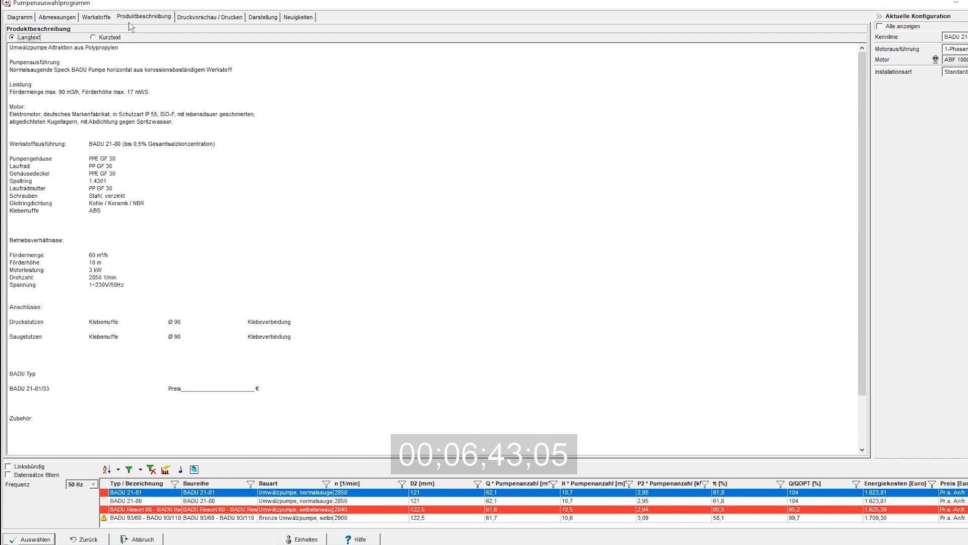
- Preview the BADU 21-81/33 data sheet printout, view the printing and PDF options, and leave them without printing
left_click(209, 17)
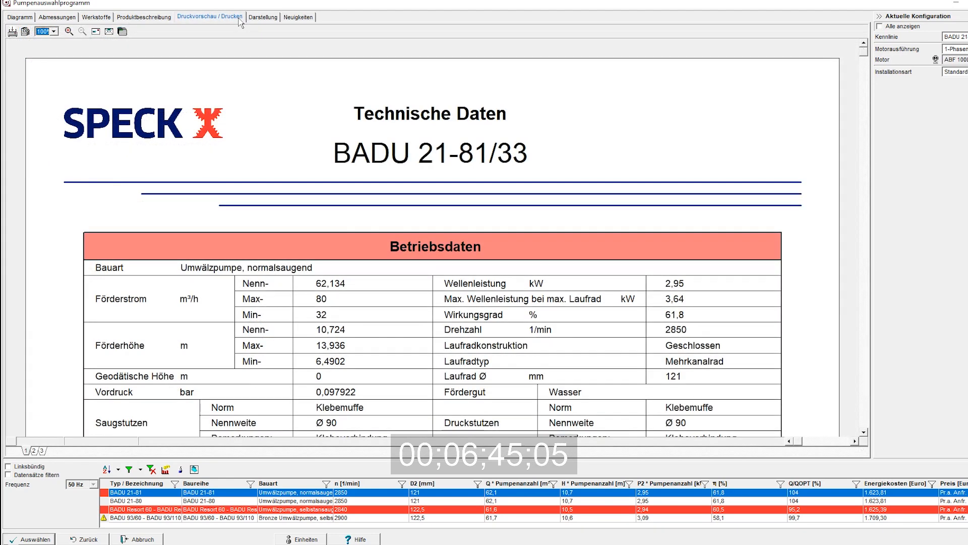
left_click(13, 33)
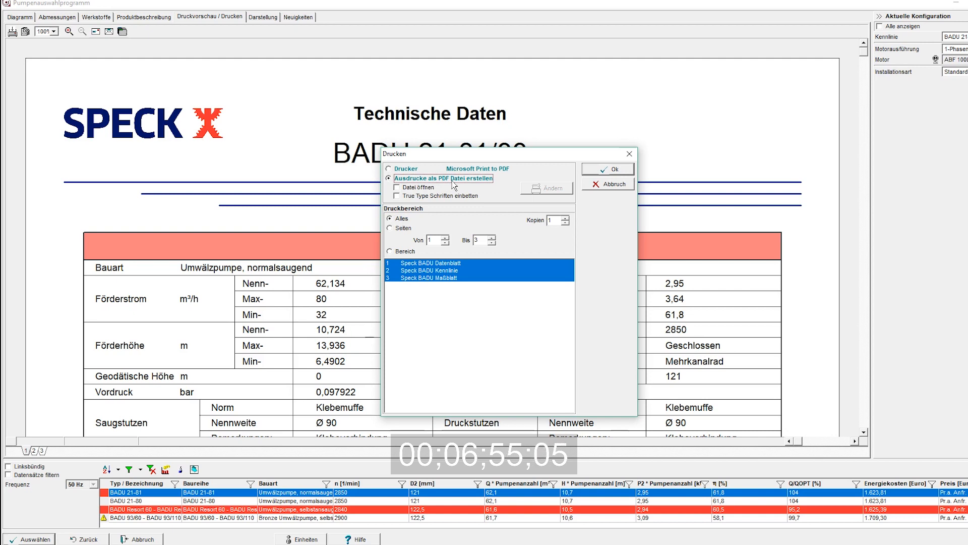
left_click(625, 188)
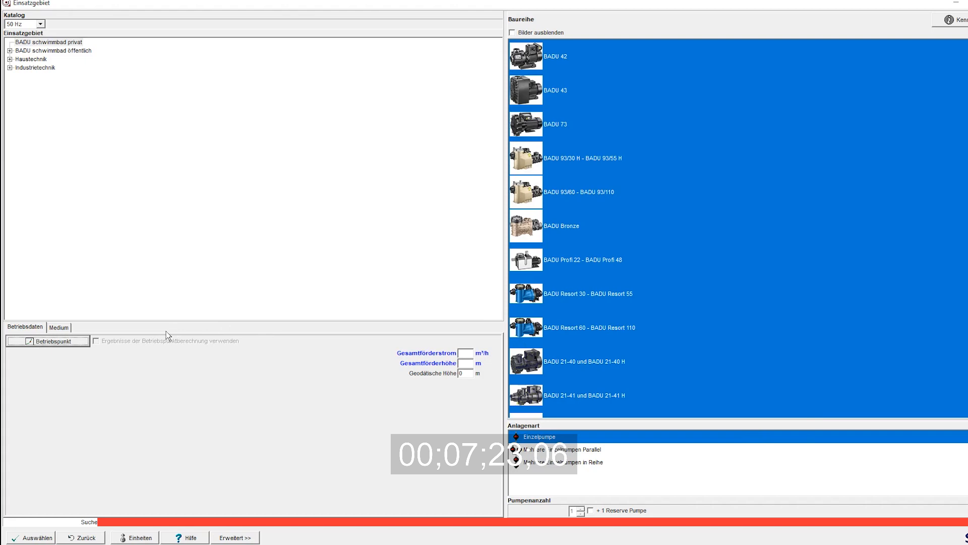
- Open the Betriebspunkt calculation, skipping the sender address, and set the medium to Wasser at a temperature of 22 °C
left_click(80, 340)
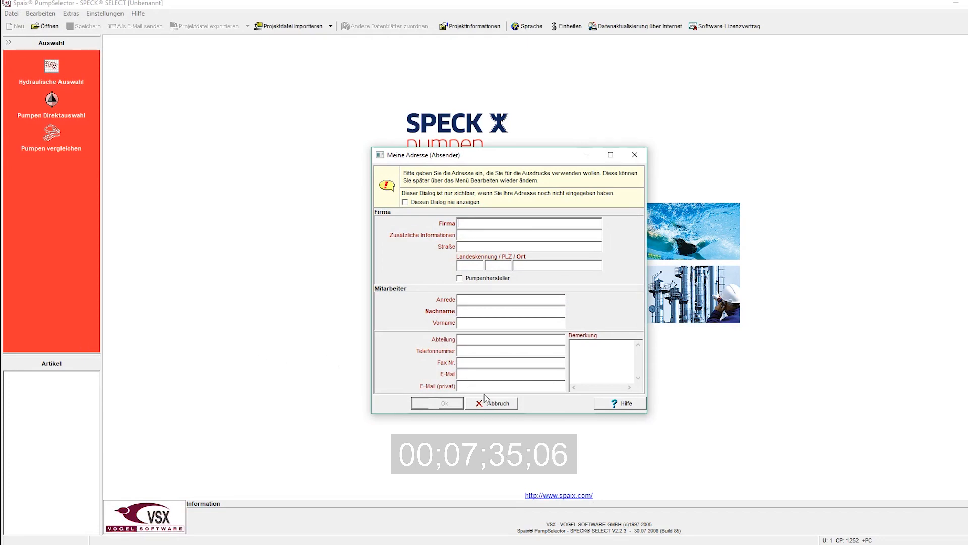
left_click(514, 404)
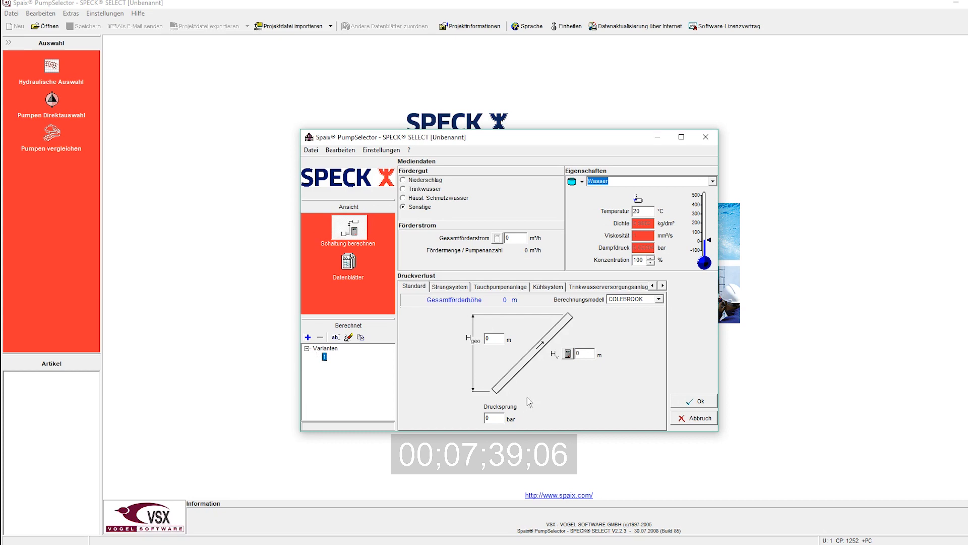
left_click(713, 181)
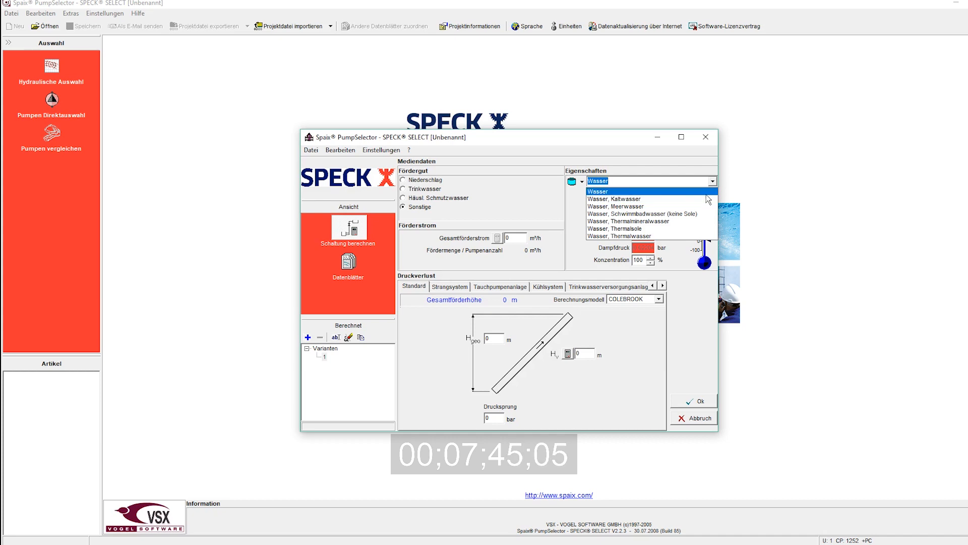
left_click(706, 194)
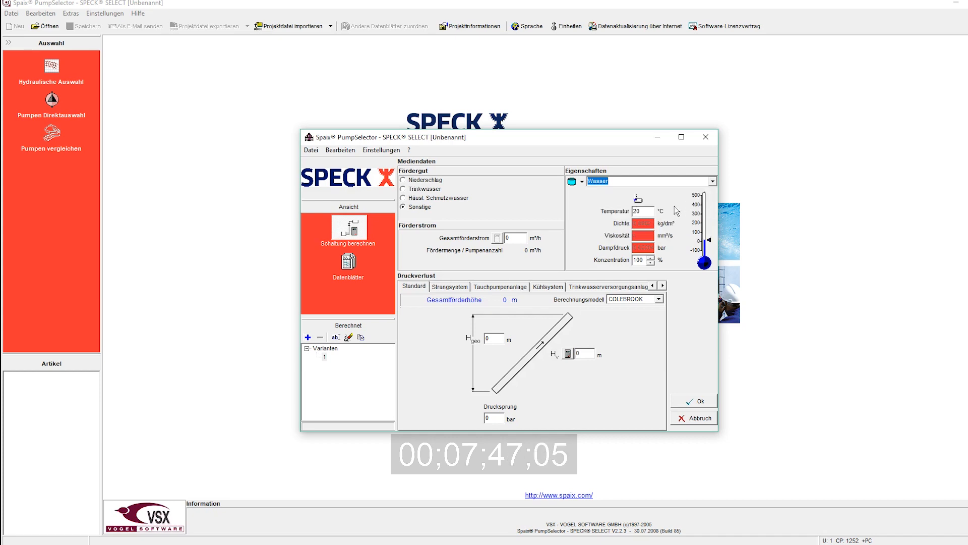
left_click(654, 211)
key("BackSpace")
type("2")
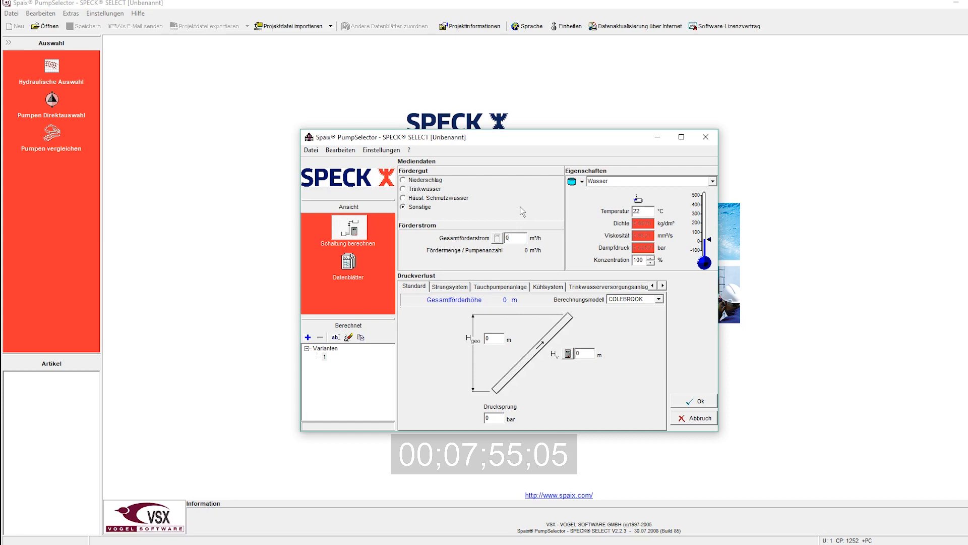
- Set the total flow rate (Gesamtförderstrom) to 100 m³/h
key("BackSpace")
key("Tab")
type("100")
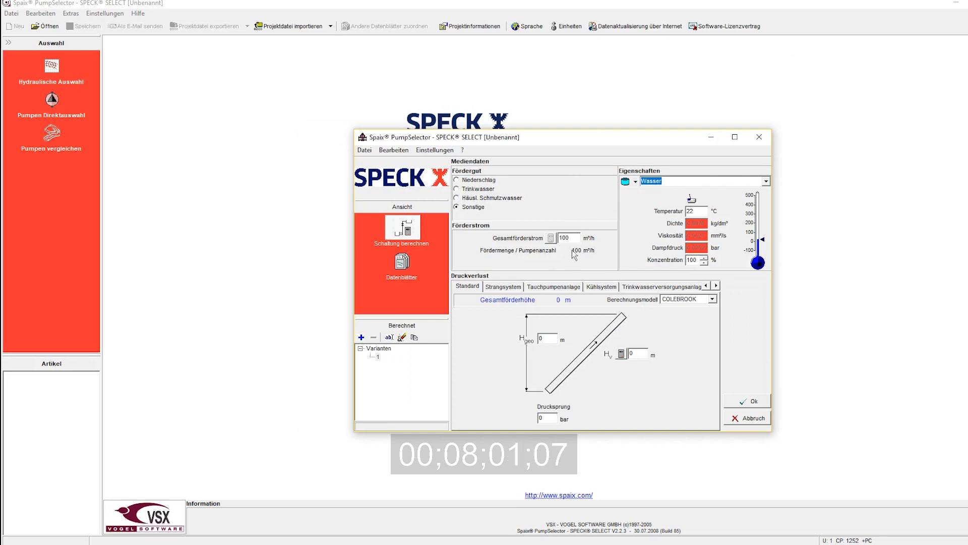
- In the head loss calculation, add two 10 m PVC pipe entries of size DN 100 (125x6)
left_click(622, 353)
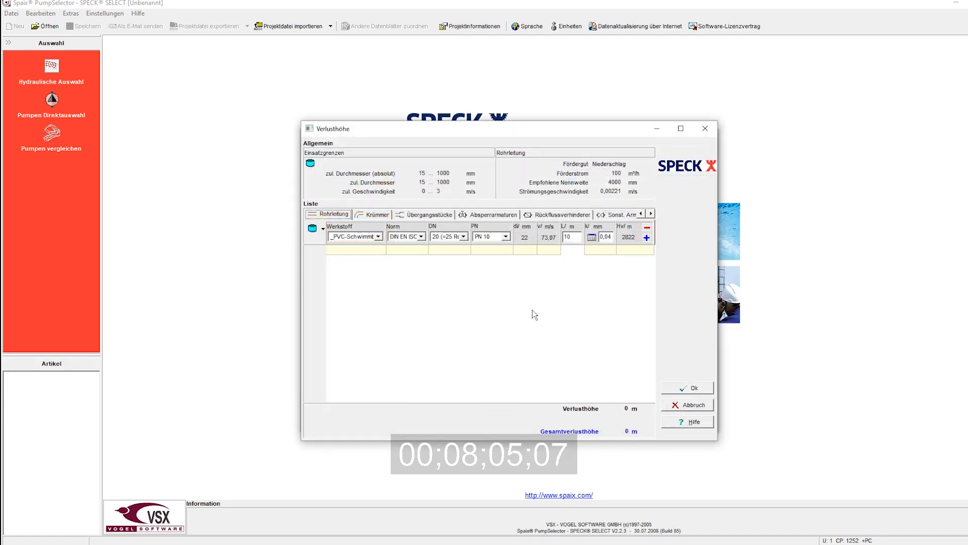
left_click(380, 236)
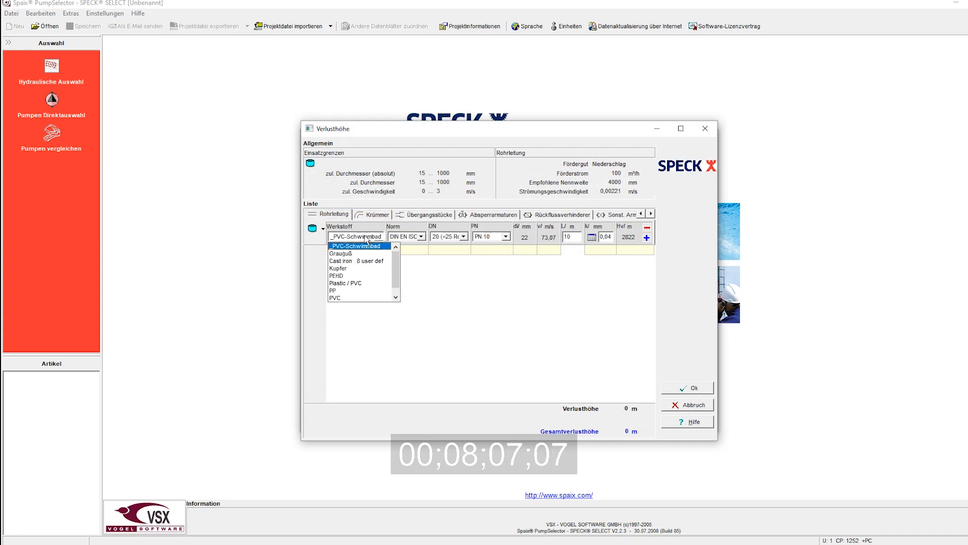
left_click(359, 298)
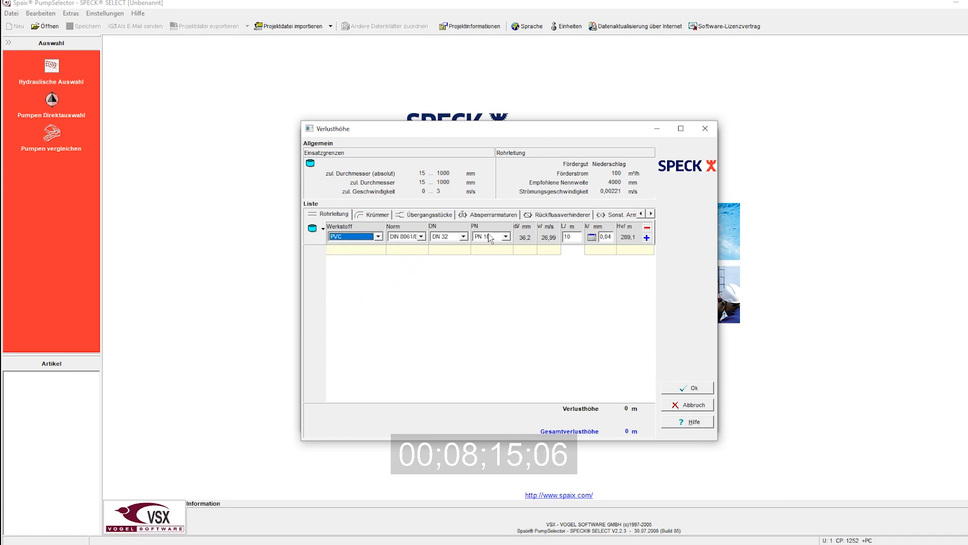
left_click(466, 237)
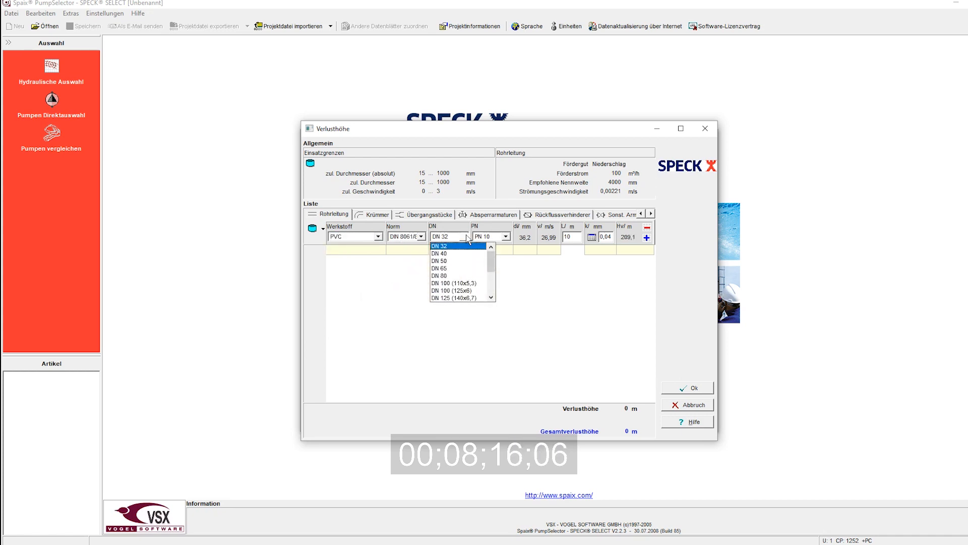
left_click(462, 291)
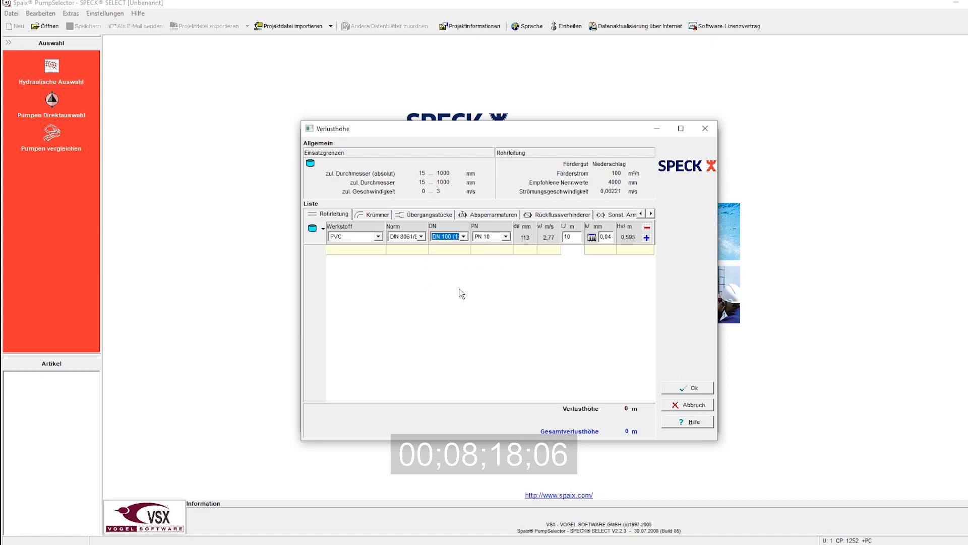
left_click(649, 238)
left_click(648, 238)
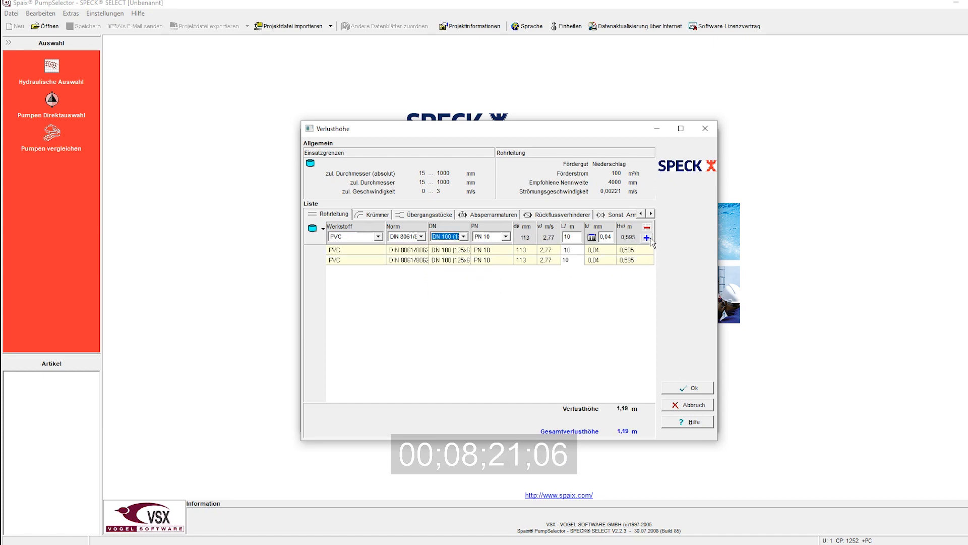
- Add two transition pieces of the type Erweiterung, 25° to the head loss list
left_click(430, 215)
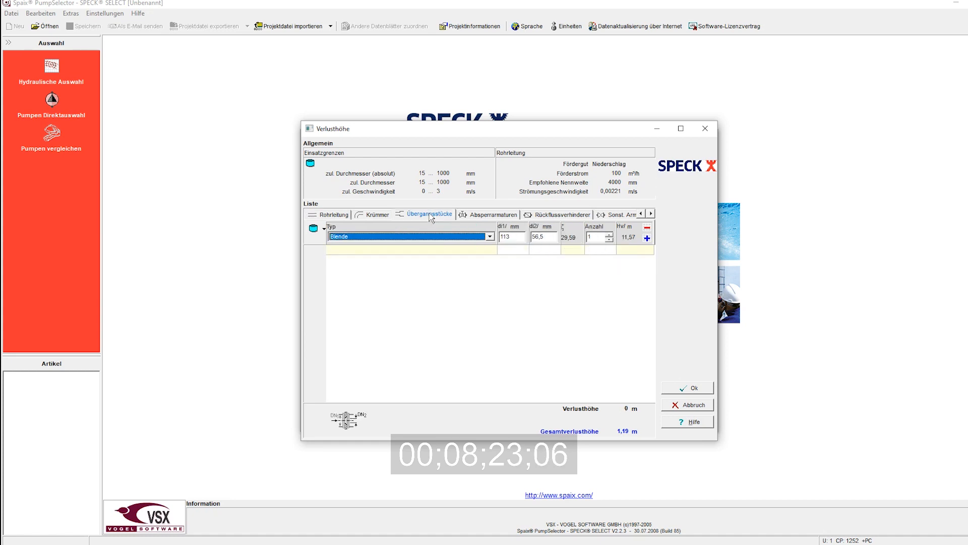
left_click(431, 237)
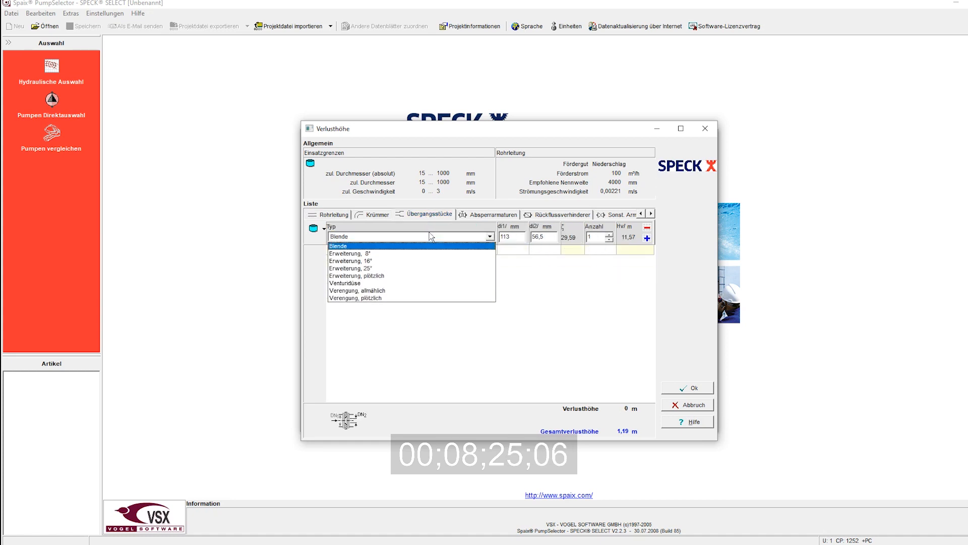
left_click(401, 268)
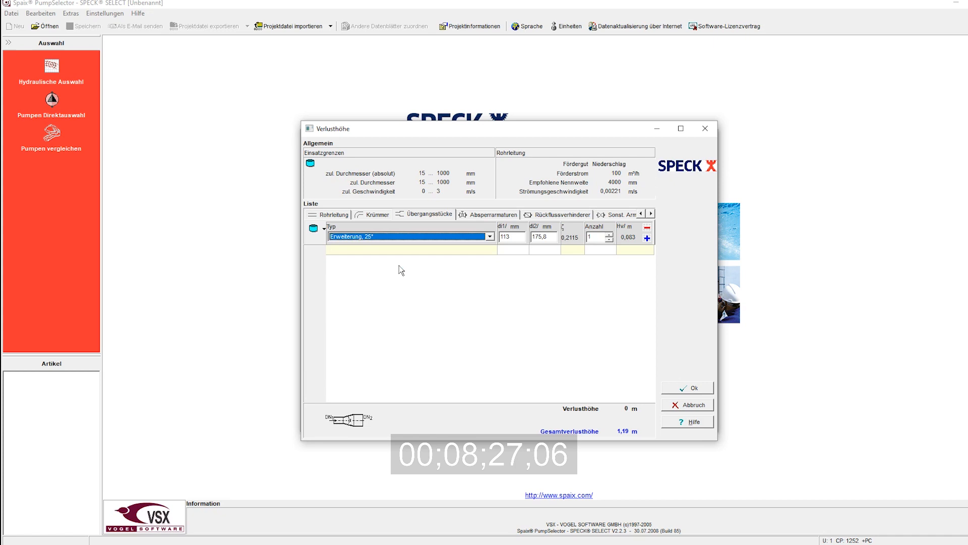
left_click(647, 237)
left_click(647, 238)
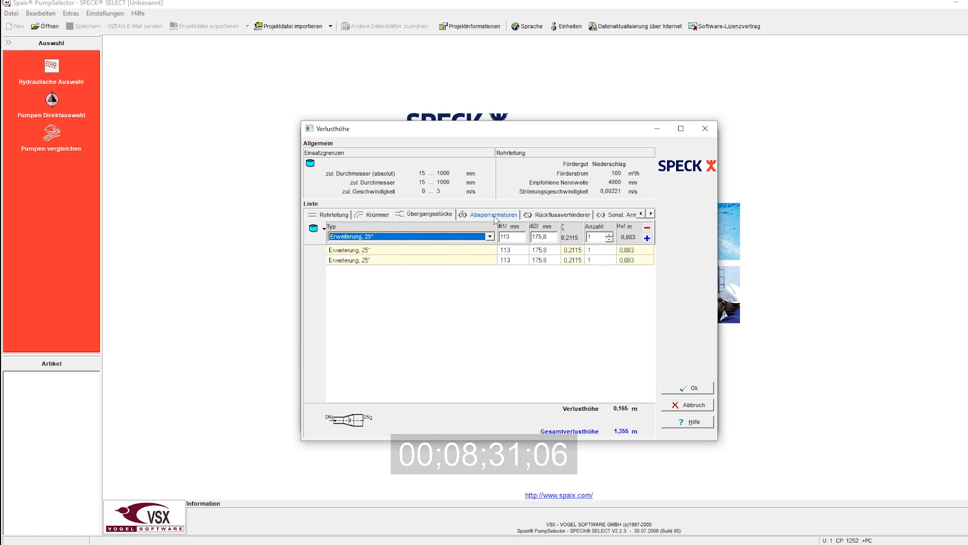
- Add two DN 100, PN 10 Kugelrückschlagventil check valves from ABS to the head loss list
left_click(540, 216)
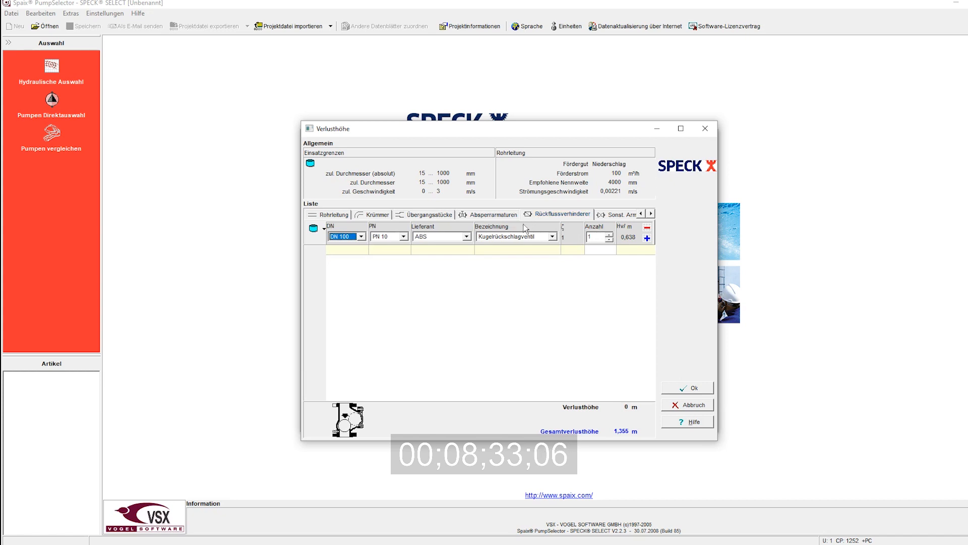
left_click(652, 238)
left_click(651, 238)
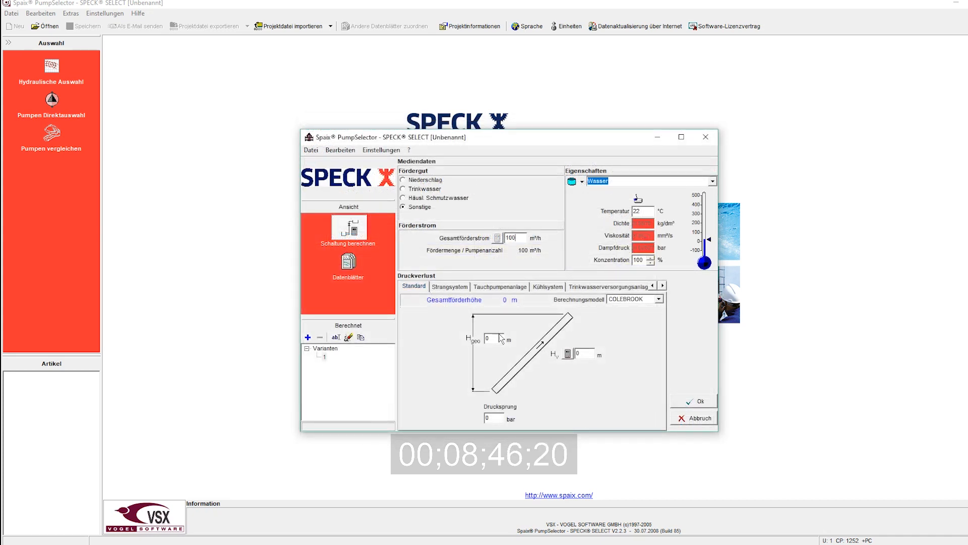
- Accept the operating point calculation and transfer its results to the pump selection without saving the calculation
double_click(500, 338)
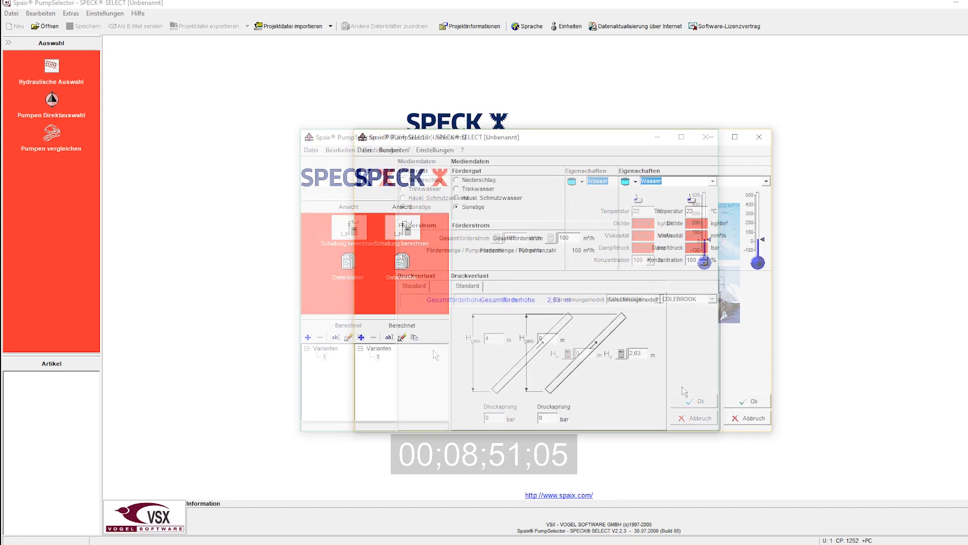
left_click(740, 401)
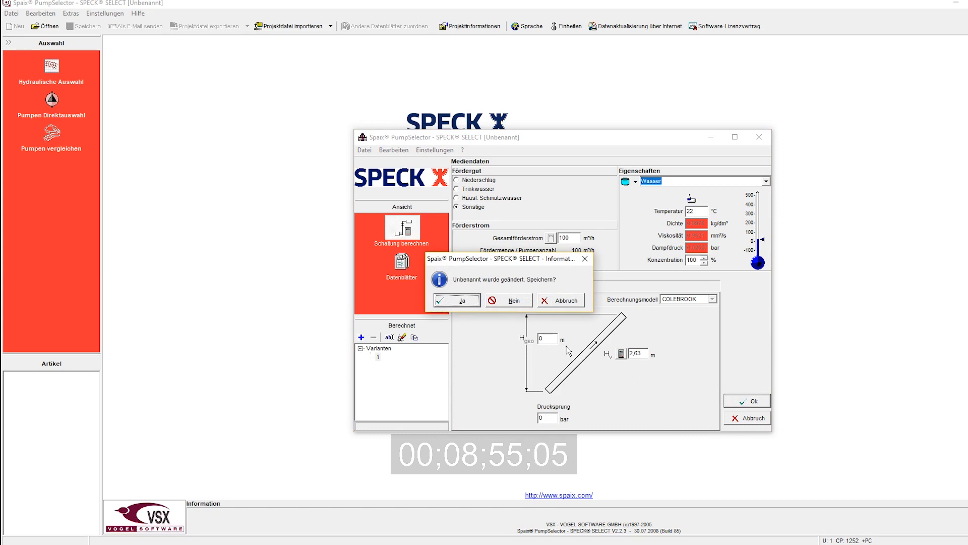
left_click(514, 300)
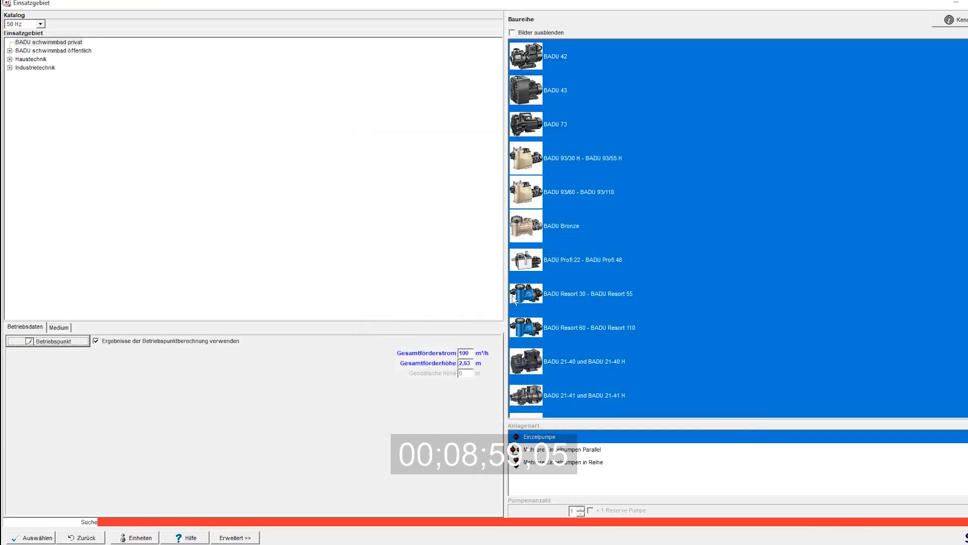